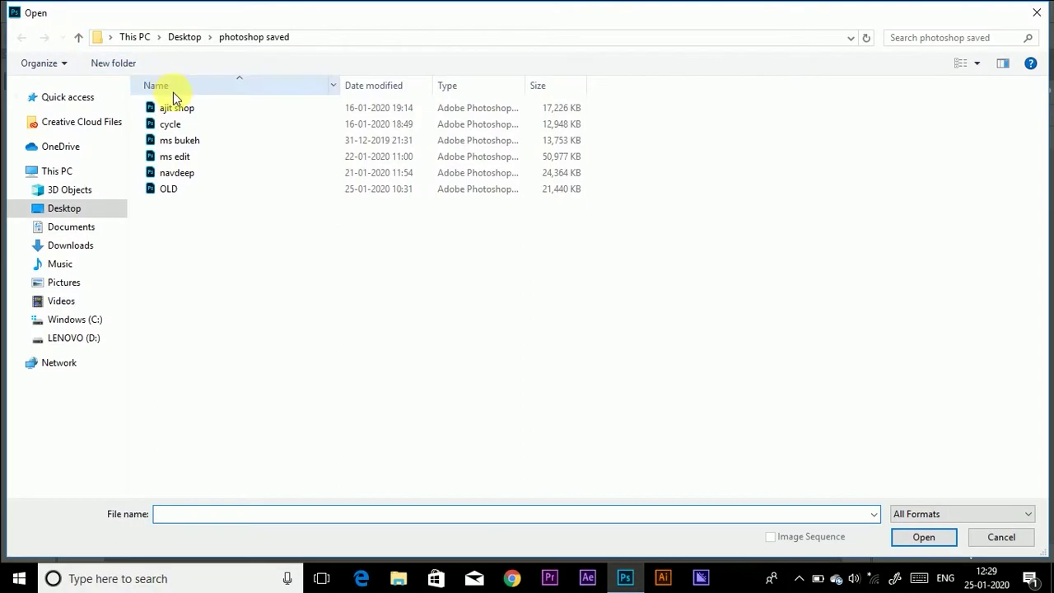
Step: Open the OLD photo from the Desktop folder
{"action": "left_click", "coordinate": [64, 209]}
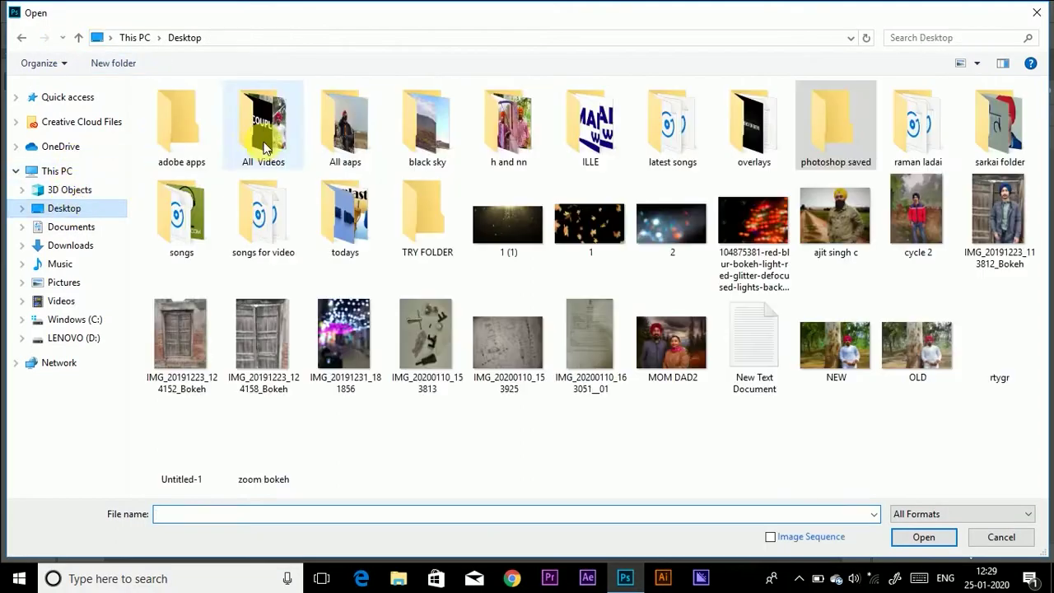
{"action": "double_click", "coordinate": [931, 374]}
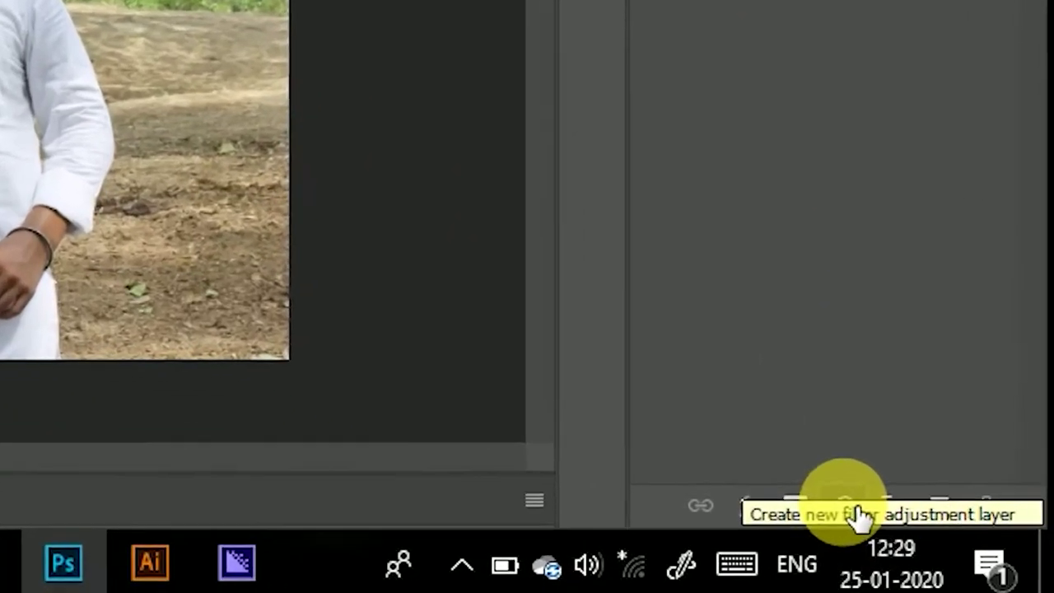
Step: Add a Vibrance adjustment layer above the photo with vibrance set to +100
{"action": "left_click", "coordinate": [969, 554]}
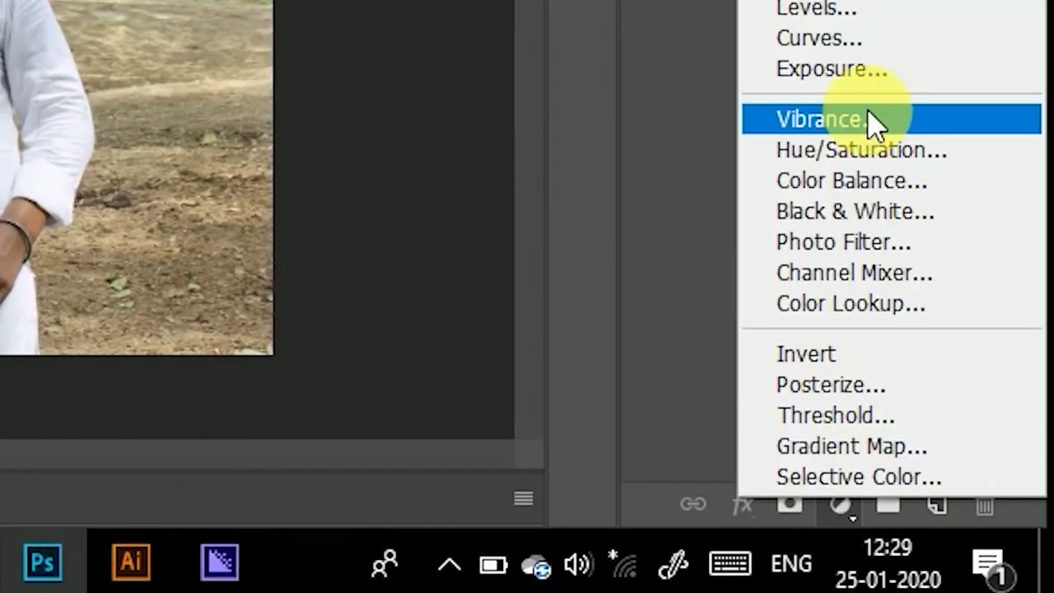
{"action": "left_click", "coordinate": [868, 119]}
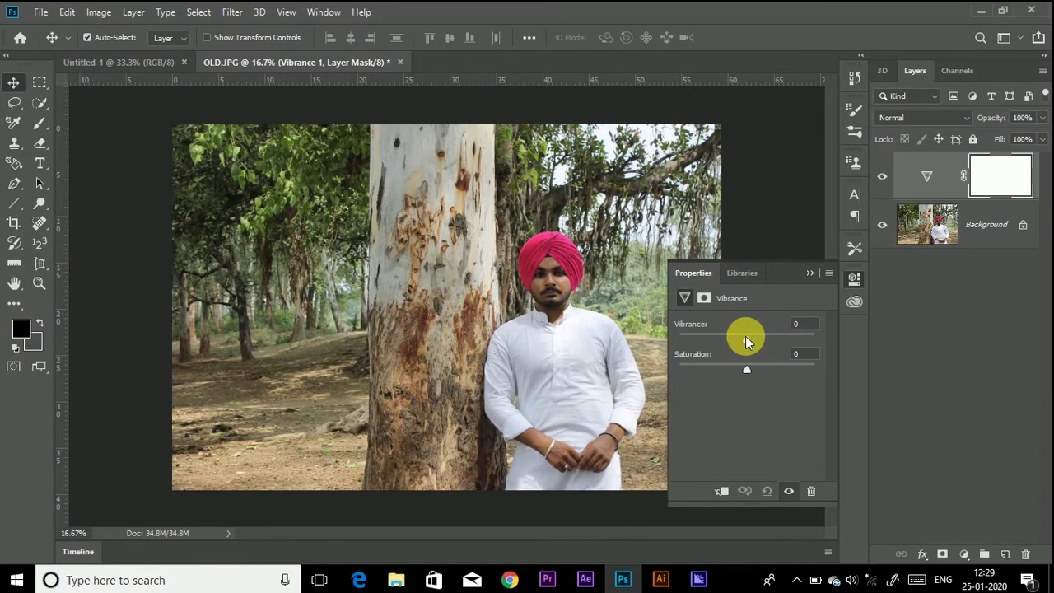
{"action": "left_click_drag", "start_coordinate": [774, 332], "coordinate": [831, 333]}
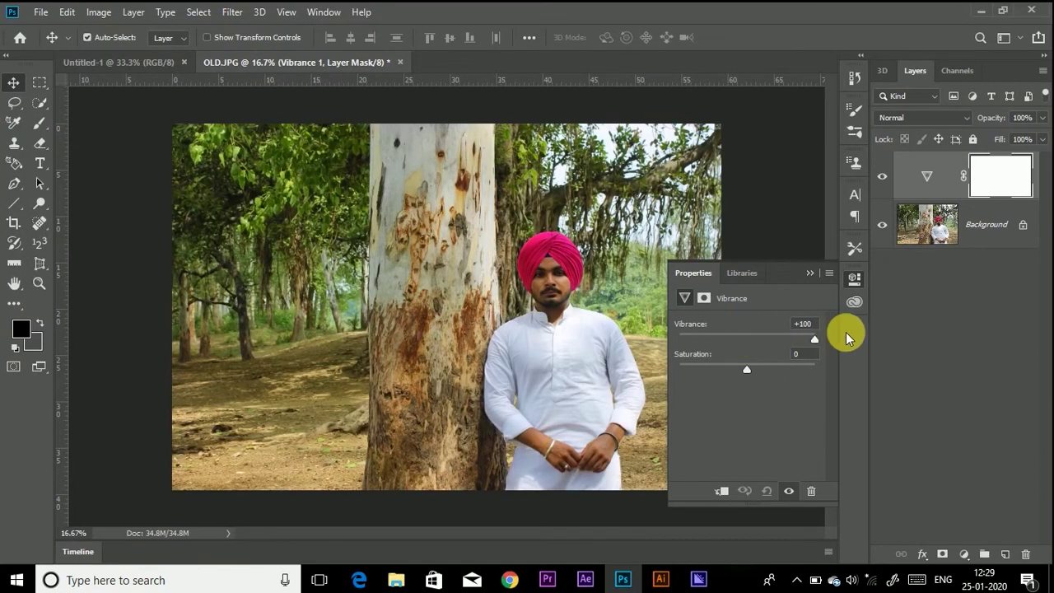
{"action": "left_click", "coordinate": [810, 272]}
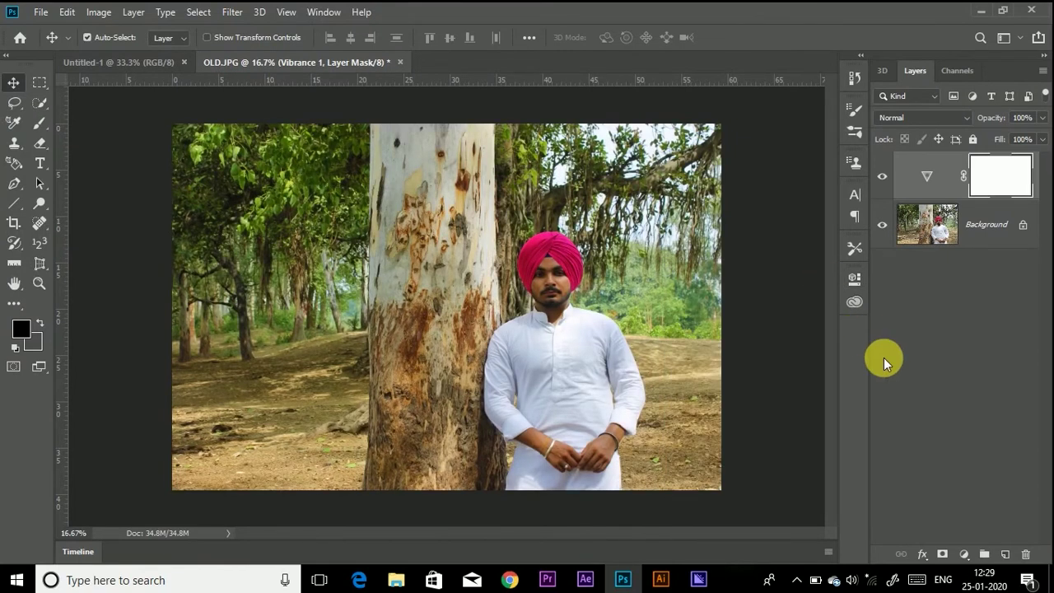
Step: Add a second Vibrance adjustment layer and raise its vibrance to about +84
{"action": "left_click", "coordinate": [965, 553]}
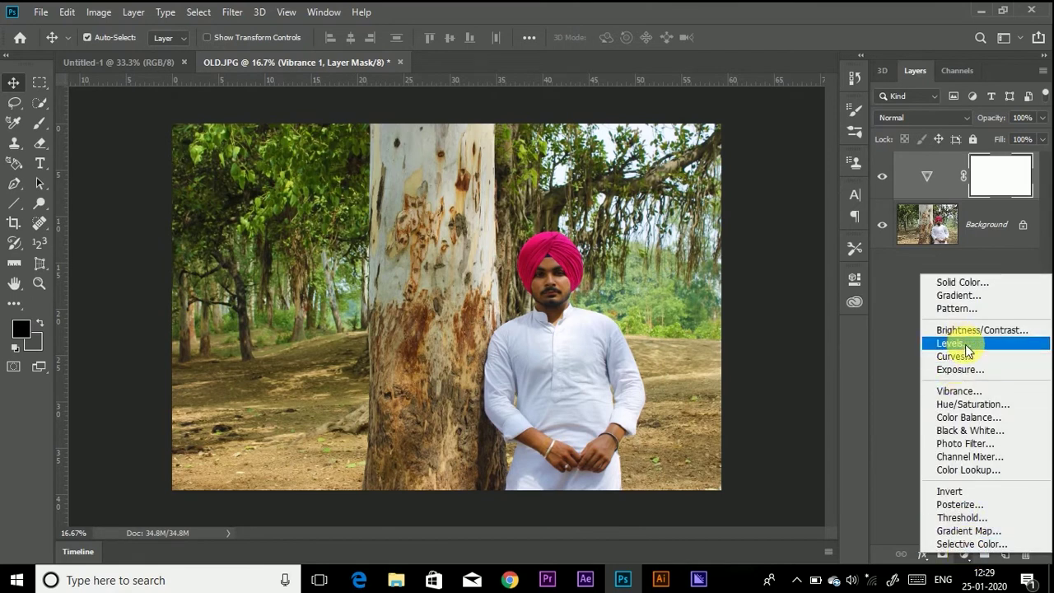
{"action": "left_click", "coordinate": [968, 390]}
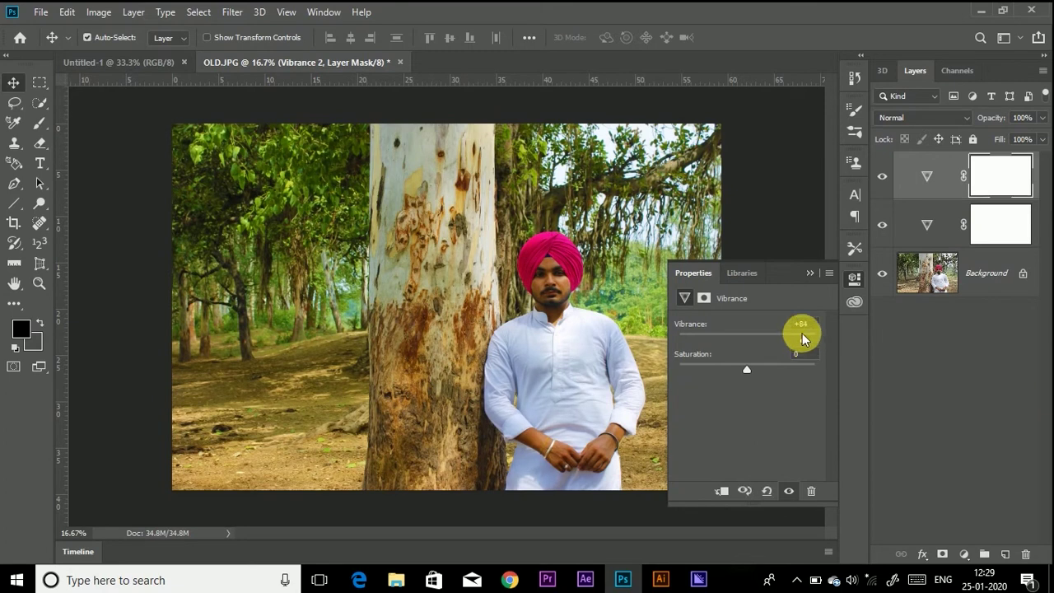
{"action": "left_click", "coordinate": [854, 278]}
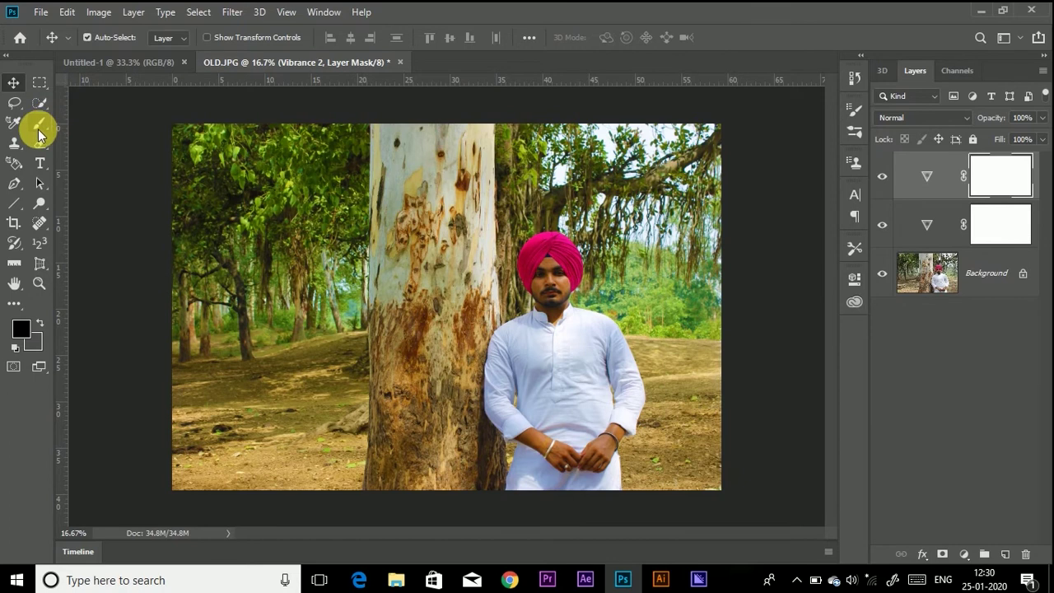
Step: Select the large tree trunk and the man with the Quick Selection tool, enlarging the brush to 90
{"action": "left_click", "coordinate": [43, 108]}
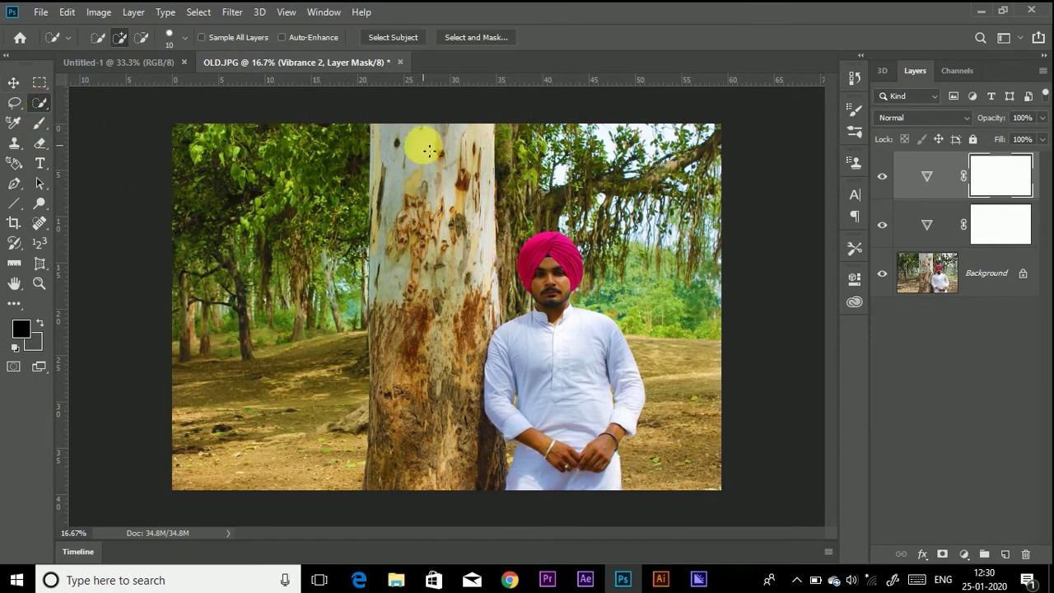
{"action": "mouse_move", "coordinate": [420, 165]}
{"action": "left_mouse_down"}
{"action": "mouse_move", "coordinate": [444, 284]}
{"action": "mouse_move", "coordinate": [437, 398]}
{"action": "mouse_move", "coordinate": [470, 167]}
{"action": "mouse_move", "coordinate": [444, 181]}
{"action": "mouse_move", "coordinate": [441, 208]}
{"action": "left_mouse_up"}
{"action": "key", "text": "bracketright"}
{"action": "key", "text": "bracketright"}
{"action": "key", "text": "bracketright"}
{"action": "key", "text": "bracketright"}
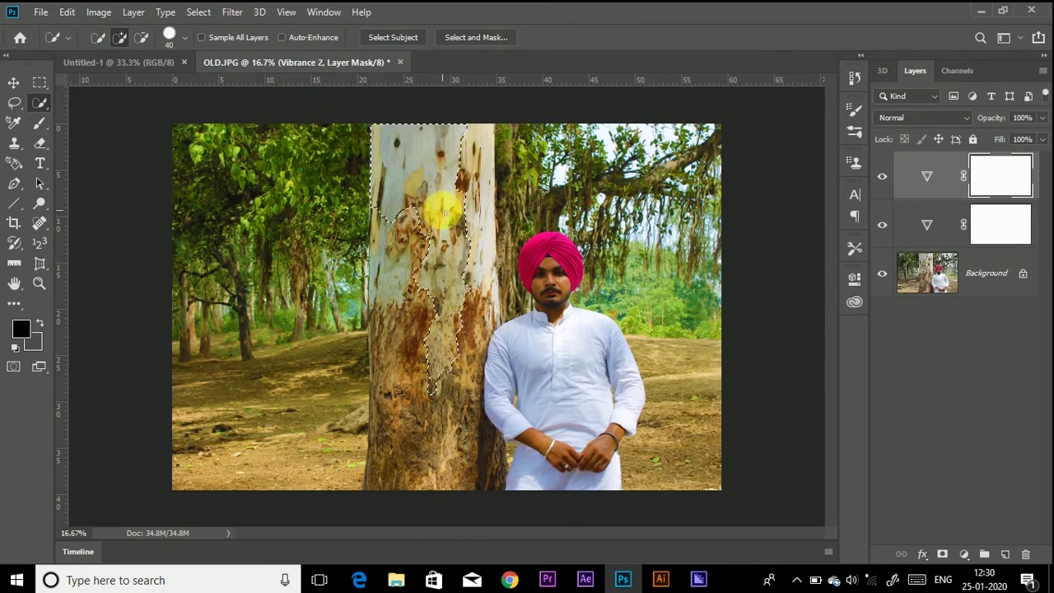
{"action": "key", "text": "bracketright"}
{"action": "key", "text": "bracketright"}
{"action": "key", "text": "bracketright"}
{"action": "key", "text": "bracketright"}
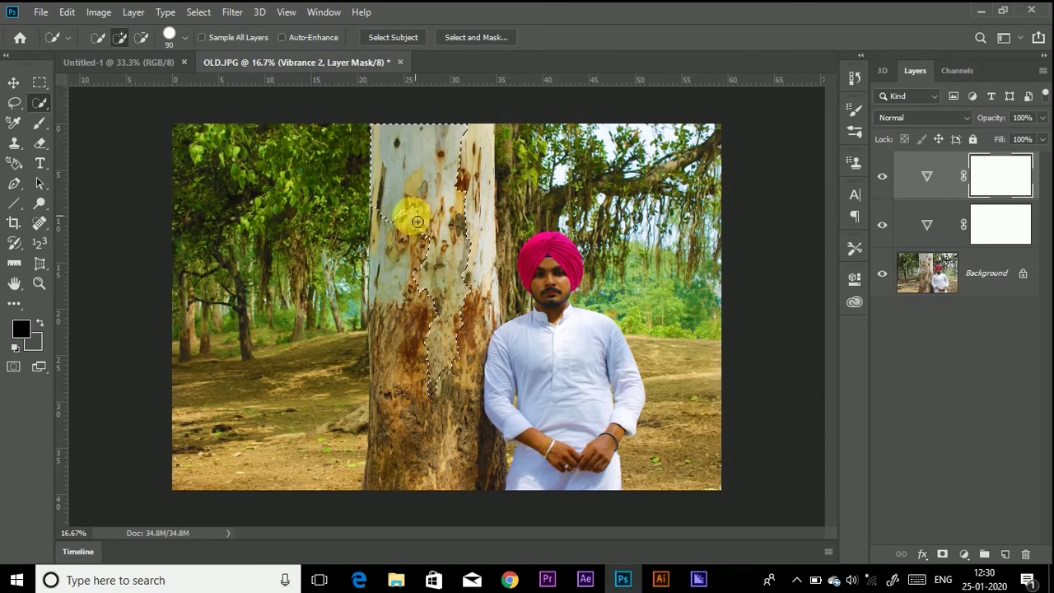
{"action": "mouse_move", "coordinate": [410, 228]}
{"action": "left_mouse_down"}
{"action": "mouse_move", "coordinate": [411, 422]}
{"action": "mouse_move", "coordinate": [396, 487]}
{"action": "mouse_move", "coordinate": [456, 460]}
{"action": "mouse_move", "coordinate": [472, 392]}
{"action": "mouse_move", "coordinate": [482, 170]}
{"action": "left_mouse_up"}
{"action": "mouse_move", "coordinate": [531, 245]}
{"action": "left_mouse_down"}
{"action": "mouse_move", "coordinate": [560, 296]}
{"action": "mouse_move", "coordinate": [554, 412]}
{"action": "mouse_move", "coordinate": [560, 388]}
{"action": "mouse_move", "coordinate": [555, 443]}
{"action": "mouse_move", "coordinate": [564, 454]}
{"action": "mouse_move", "coordinate": [535, 471]}
{"action": "mouse_move", "coordinate": [577, 472]}
{"action": "mouse_move", "coordinate": [630, 429]}
{"action": "left_mouse_up"}
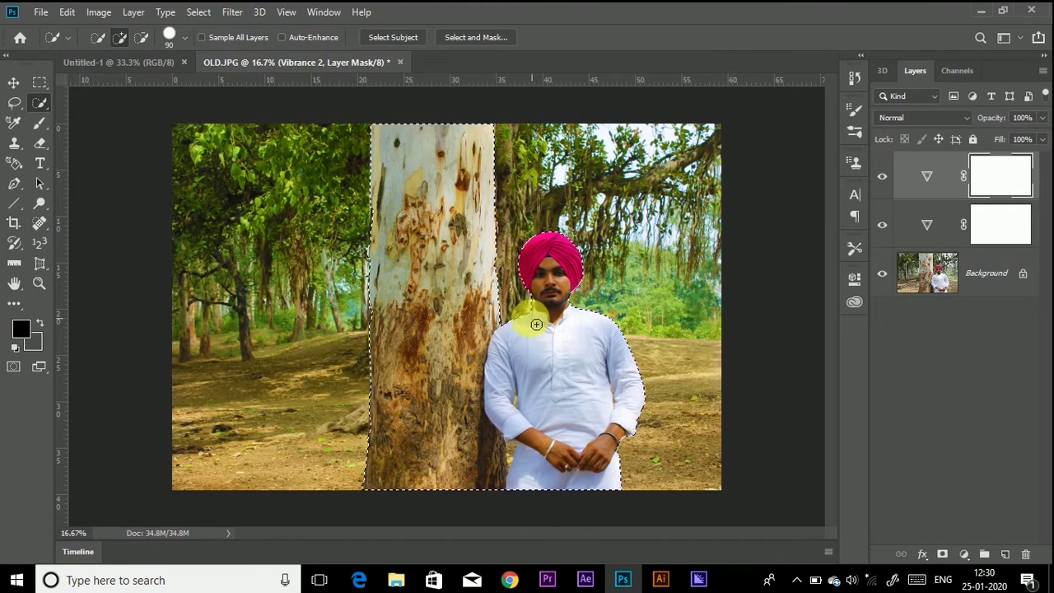
Step: Subtract the background beside the man's neck and collar, on the trunk side, from the selection
{"action": "key", "text": "ctrl+plus"}
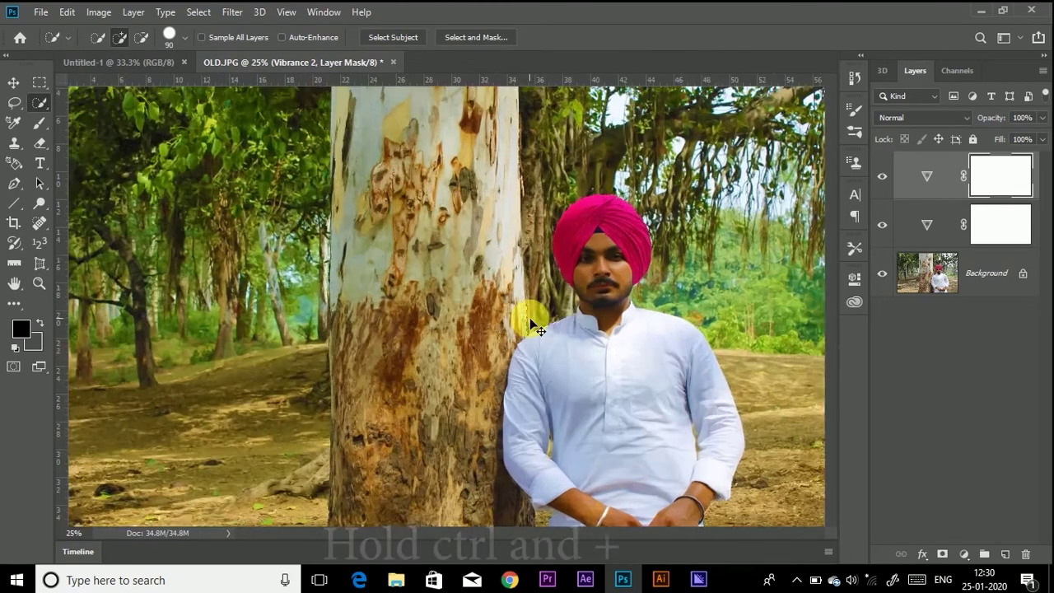
{"action": "key", "text": "ctrl+plus"}
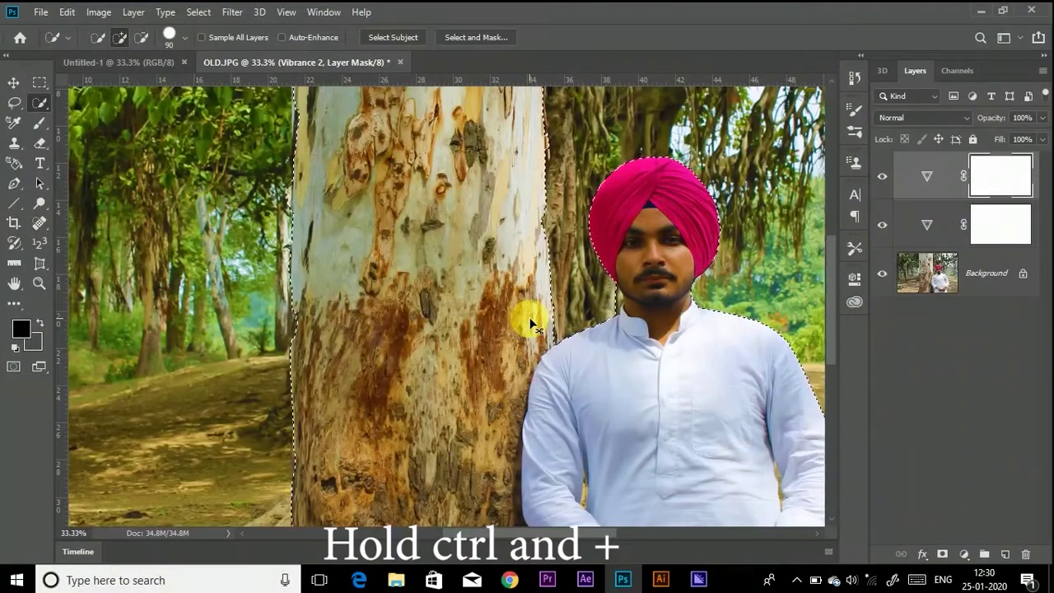
{"action": "key", "text": "ctrl+plus"}
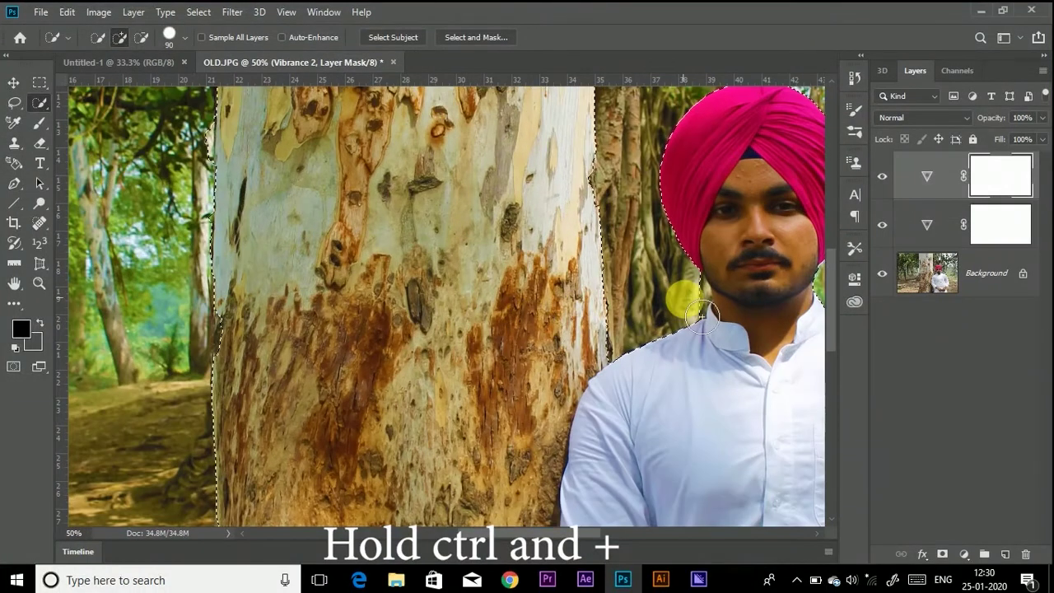
{"action": "key", "text": "alt"}
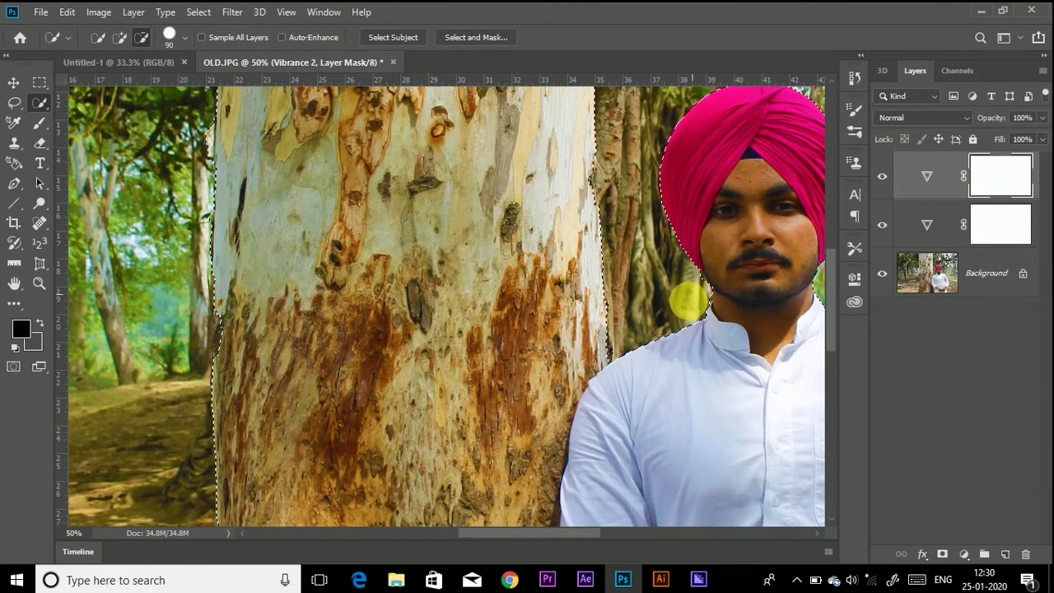
{"action": "key", "text": "alt"}
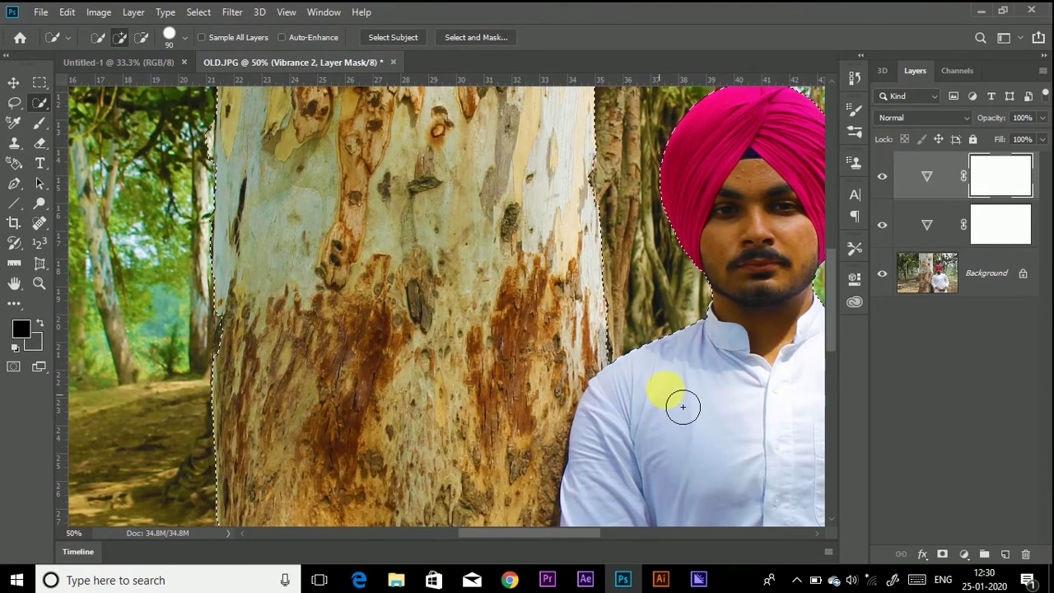
Step: Subtract the background gaps below the trunk-side sleeve cuff and between that arm and the torso, using a brush size of 9
{"action": "scroll", "coordinate": [675, 413], "scroll_direction": "right", "scroll_amount": 5}
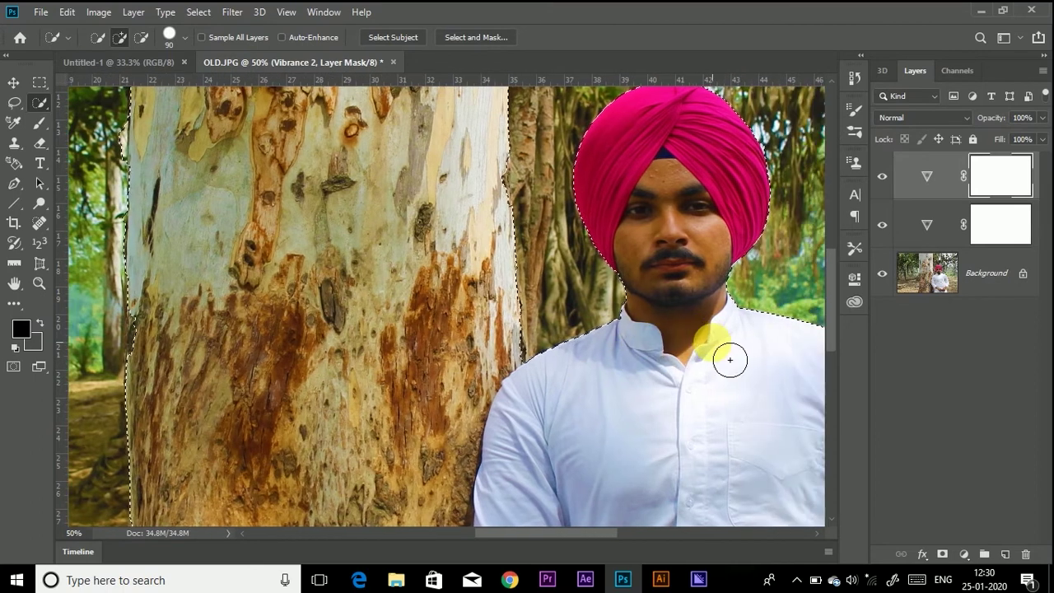
{"action": "scroll", "coordinate": [730, 359], "scroll_direction": "down", "scroll_amount": 10}
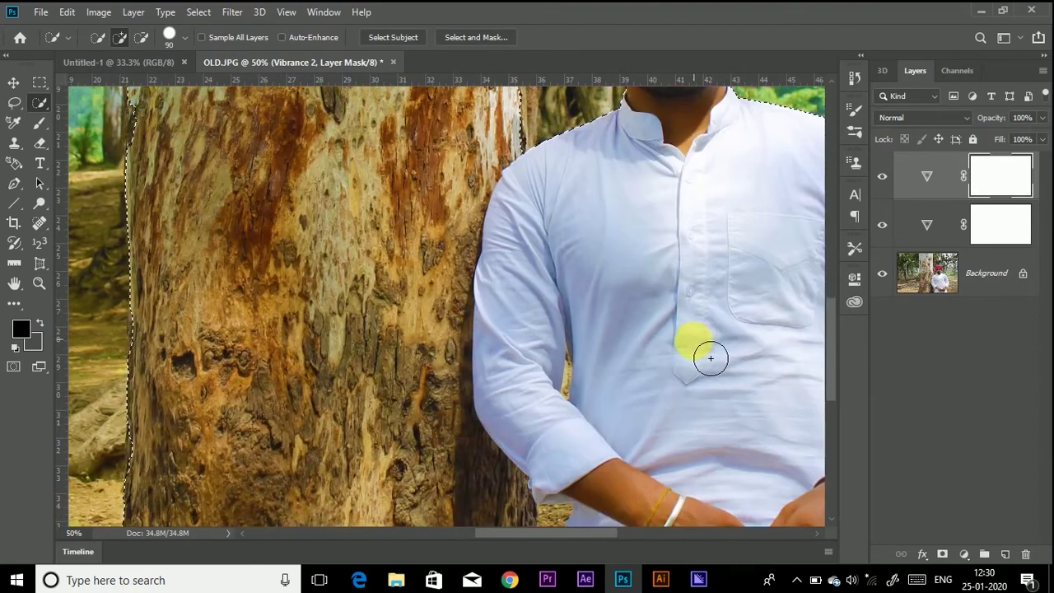
{"action": "scroll", "coordinate": [711, 355], "scroll_direction": "down", "scroll_amount": 6}
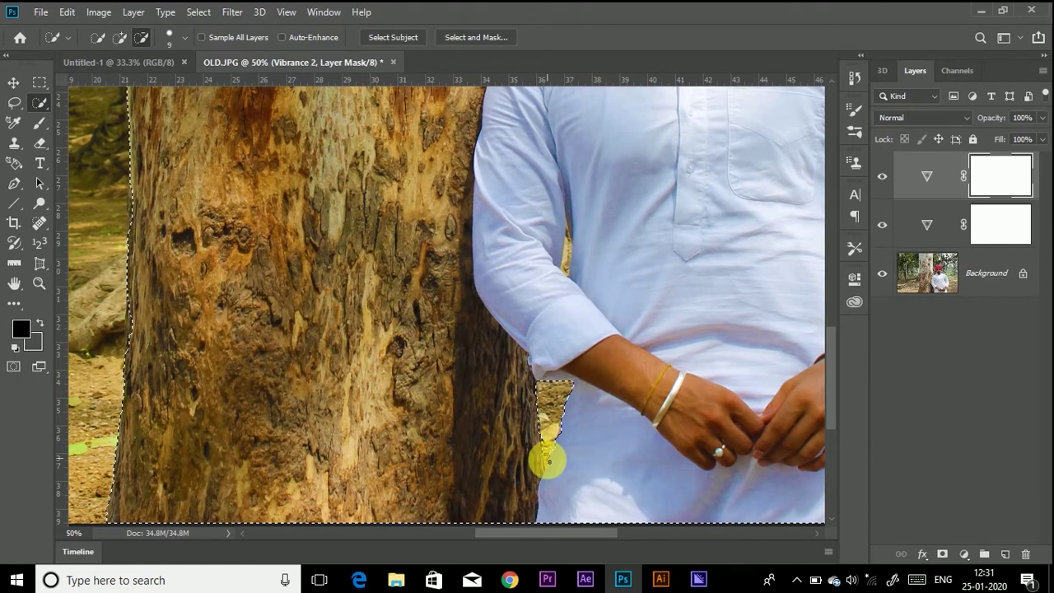
{"action": "scroll", "coordinate": [665, 343], "scroll_direction": "right", "scroll_amount": 2}
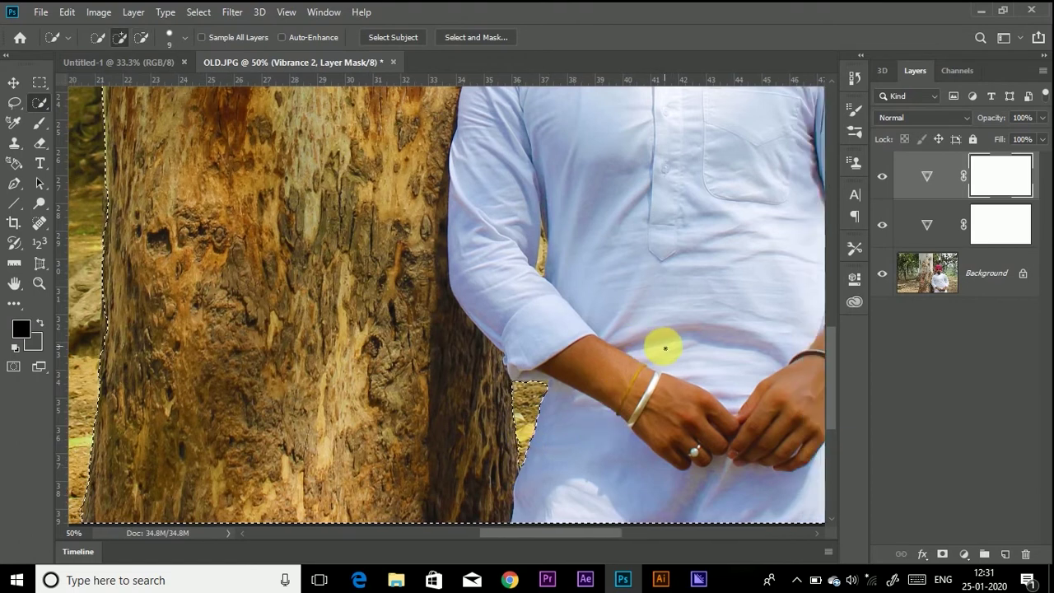
{"action": "key", "text": "alt"}
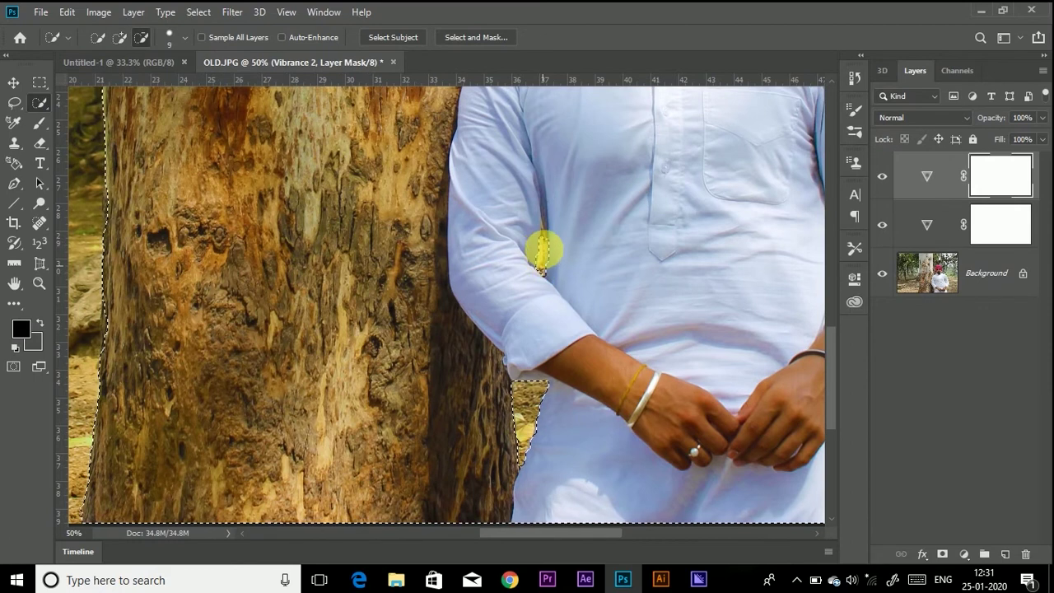
Step: Subtract the narrow background gap between the man's other arm and his torso from the selection
{"action": "scroll", "coordinate": [565, 283], "scroll_direction": "right", "scroll_amount": 4}
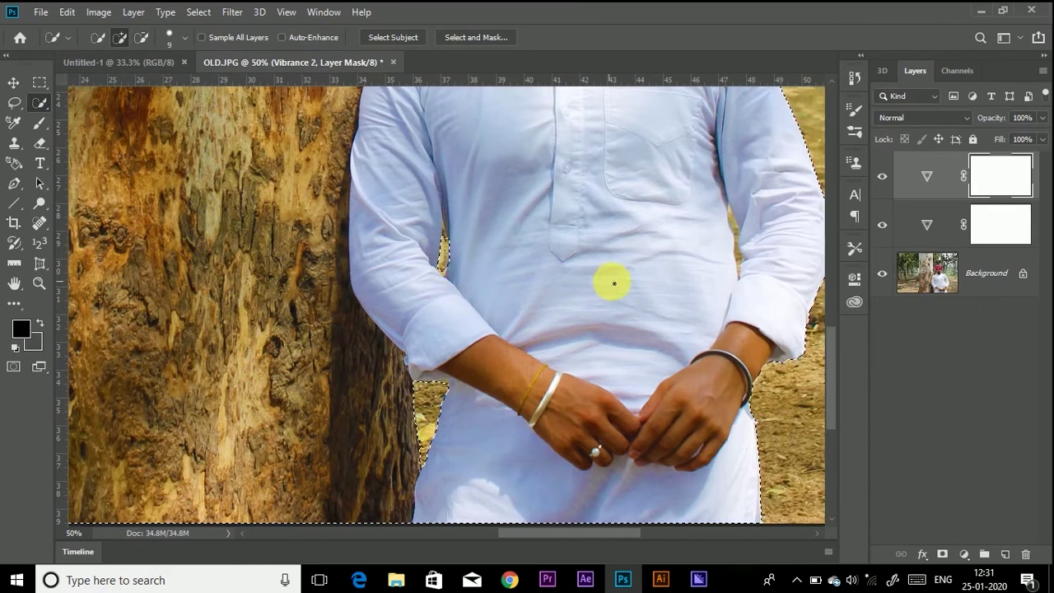
{"action": "scroll", "coordinate": [608, 284], "scroll_direction": "right", "scroll_amount": 3}
{"action": "key", "text": "alt"}
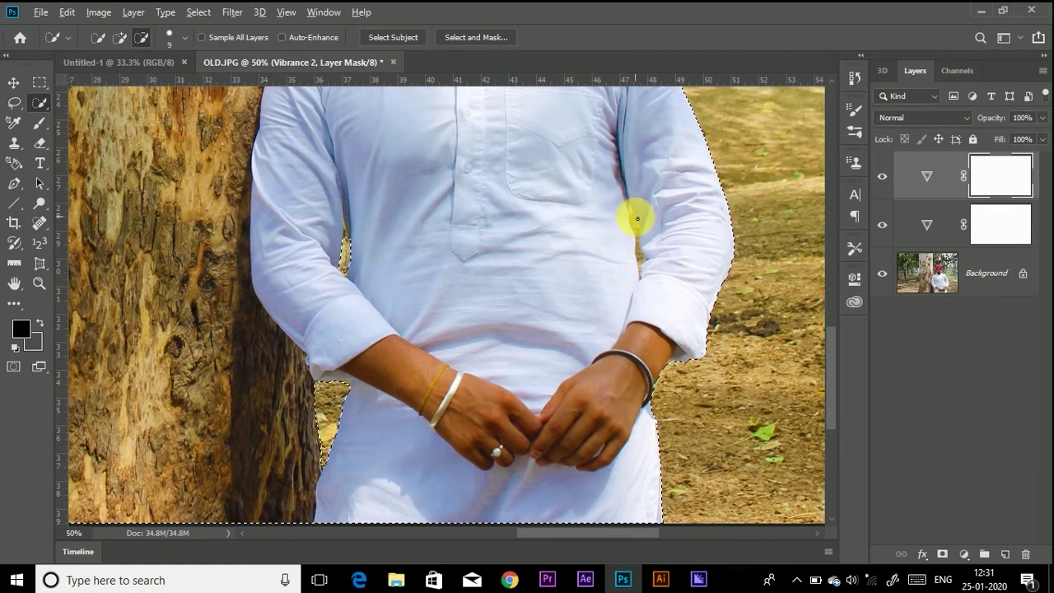
{"action": "left_click_drag", "start_coordinate": [642, 251], "coordinate": [641, 274]}
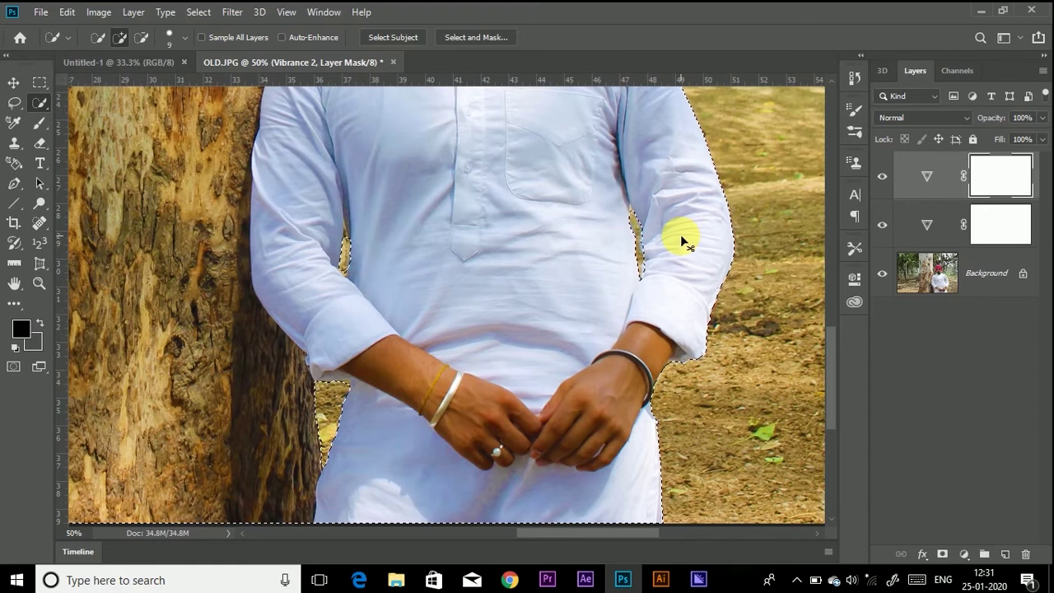
Step: Refine the selection with Select and Mask, setting Smooth to 4 and Feather to 1.0 px
{"action": "key", "text": "ctrl+minus"}
{"action": "key", "text": "ctrl+minus"}
{"action": "key", "text": "ctrl+minus"}
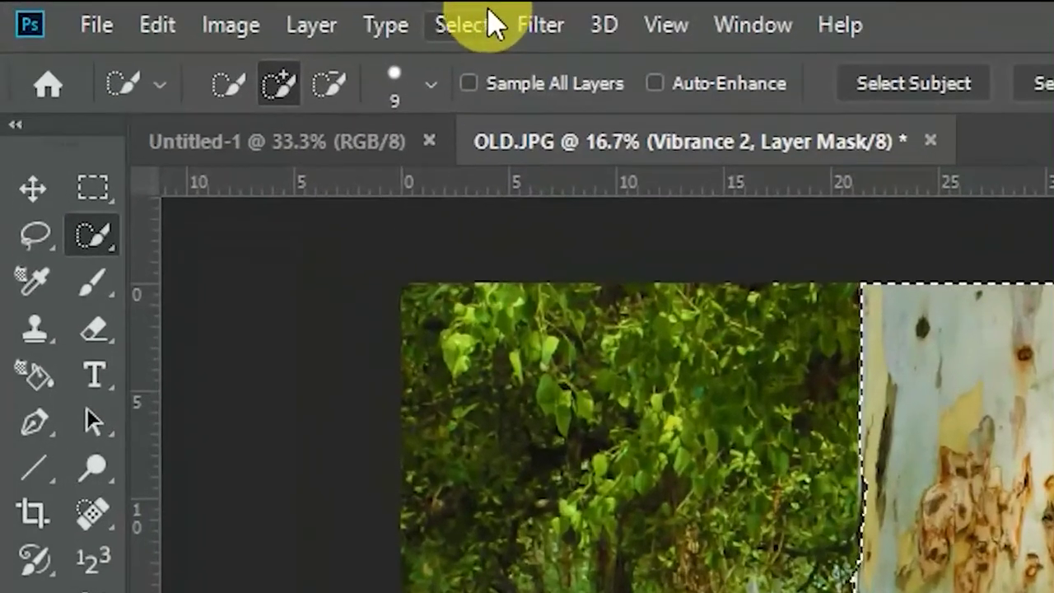
{"action": "left_click", "coordinate": [201, 11]}
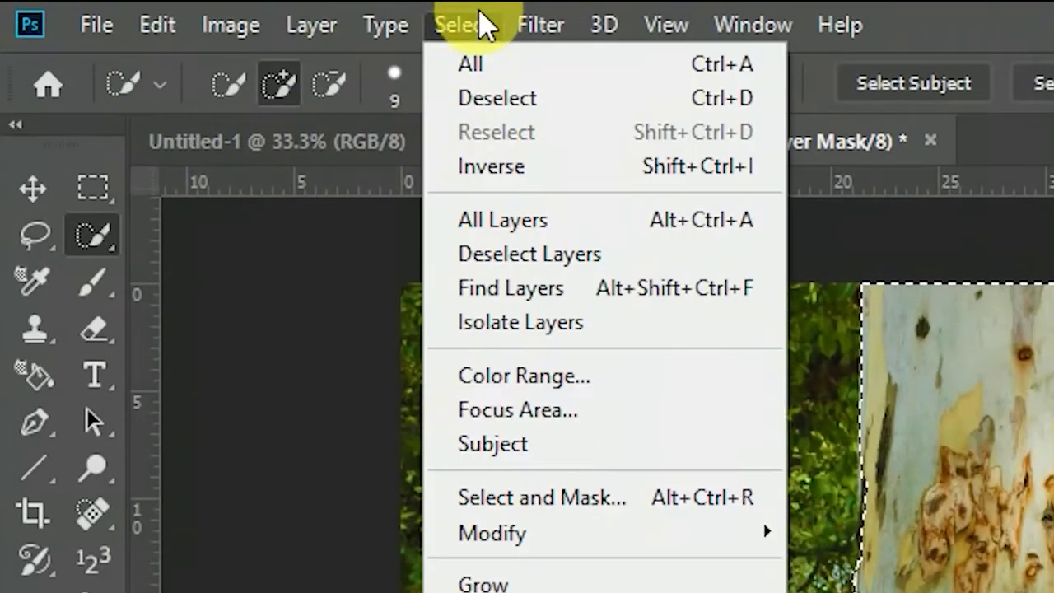
{"action": "left_click", "coordinate": [671, 498]}
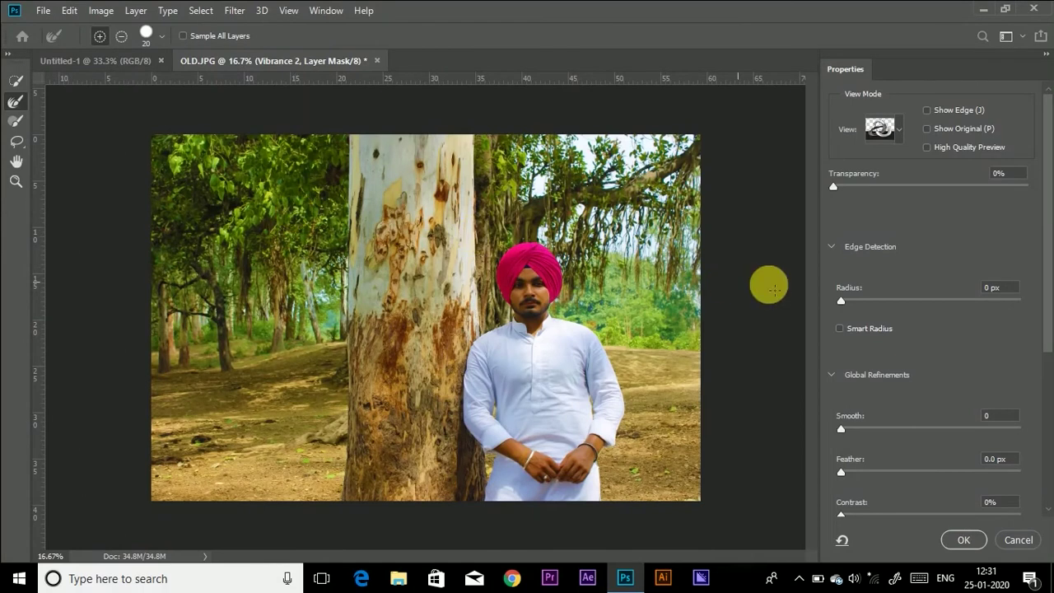
{"action": "left_click", "coordinate": [846, 300]}
{"action": "left_click_drag", "start_coordinate": [840, 431], "coordinate": [849, 426]}
{"action": "left_click", "coordinate": [840, 472]}
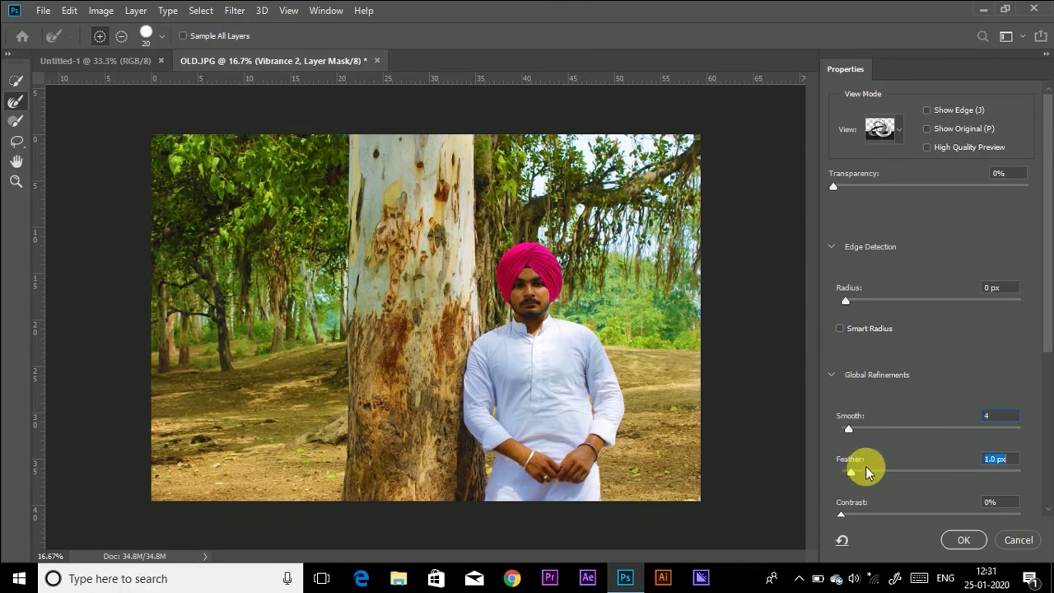
{"action": "left_click", "coordinate": [963, 541]}
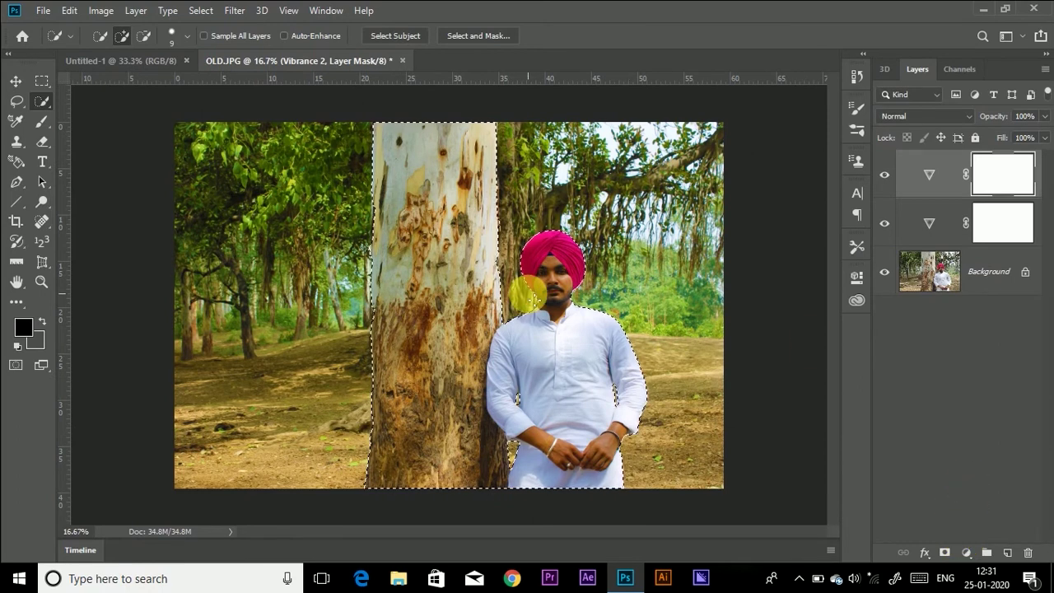
Step: Copy the selected trunk and man from the Background to a new layer, and check the cutout by toggling the Background's visibility
{"action": "left_click", "coordinate": [952, 282]}
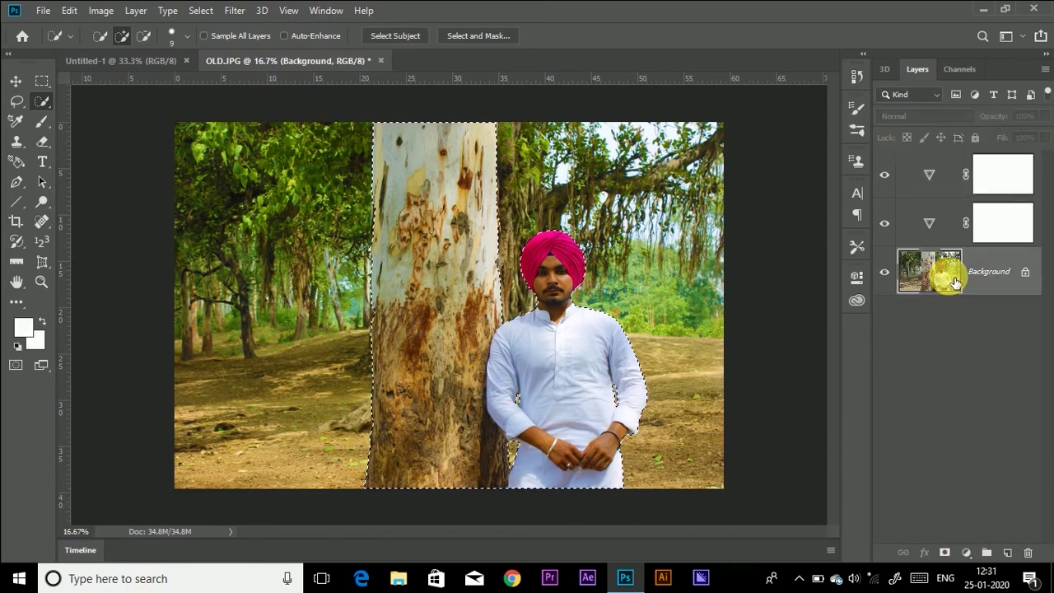
{"action": "key", "text": "ctrl+j"}
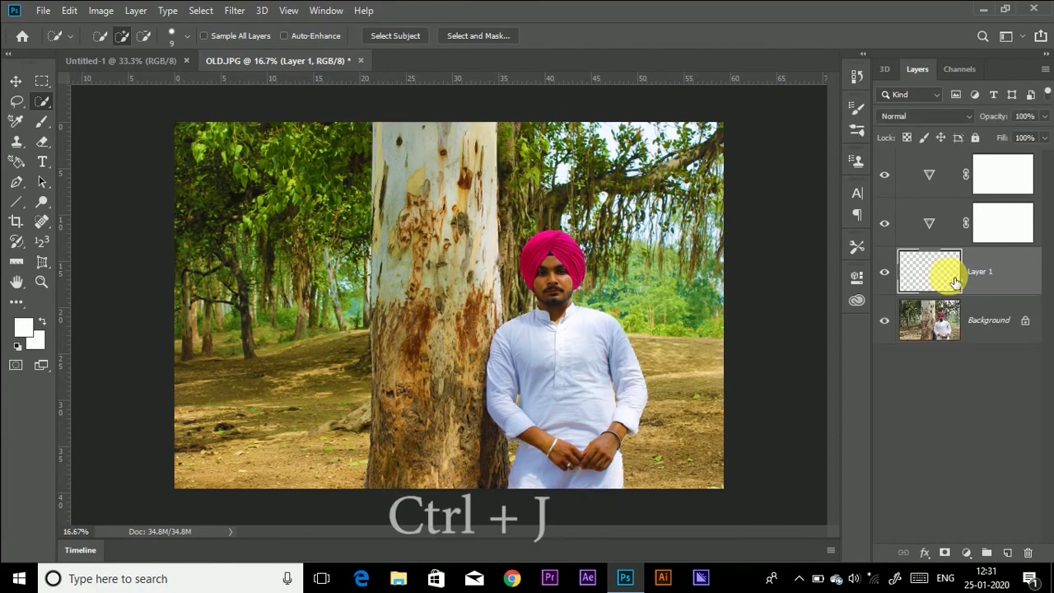
{"action": "left_click", "coordinate": [884, 320]}
{"action": "left_click", "coordinate": [887, 324]}
{"action": "left_click", "coordinate": [888, 324]}
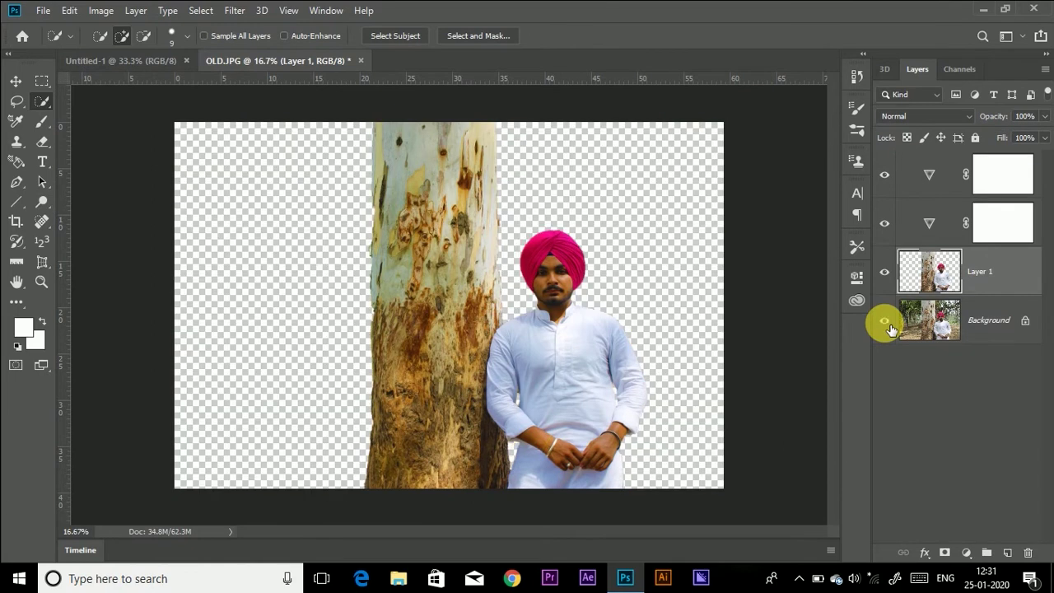
{"action": "left_click", "coordinate": [885, 323]}
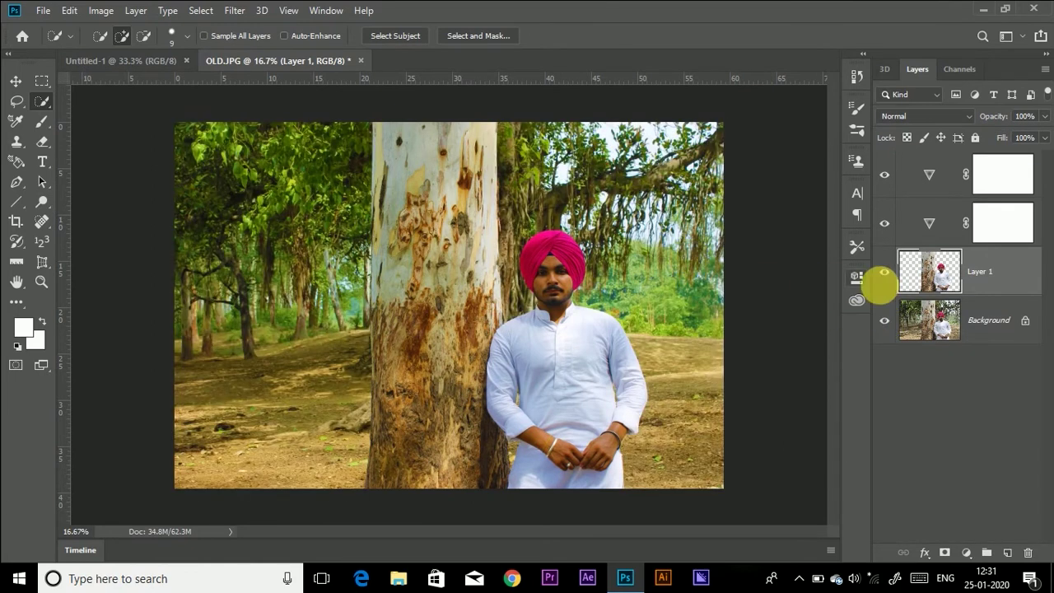
Step: Apply a Gaussian Blur with a 5.0-pixel radius to the Background layer and check the blurred result up close
{"action": "left_click", "coordinate": [948, 311]}
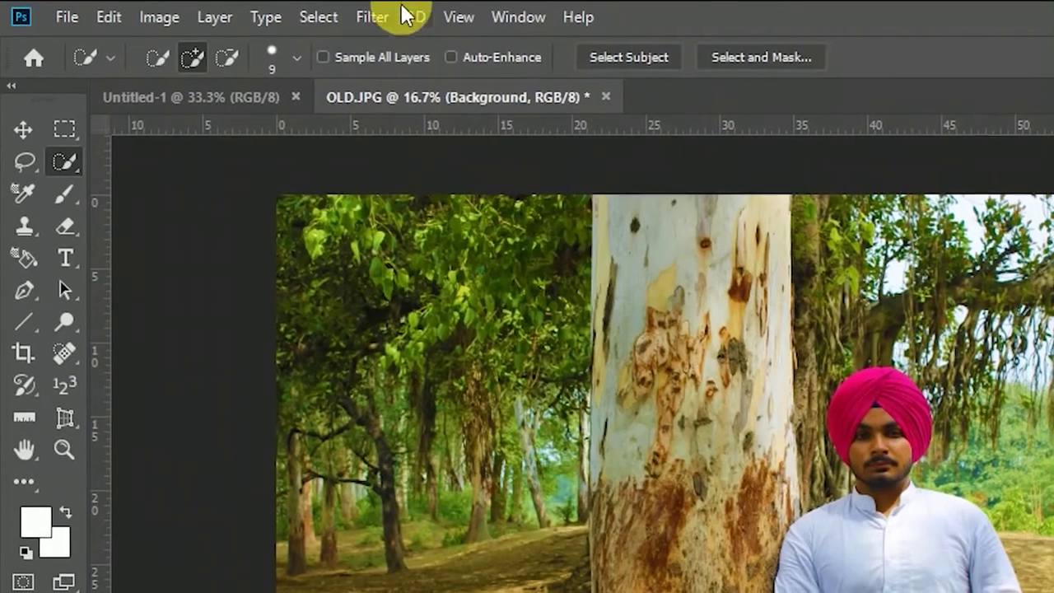
{"action": "left_click", "coordinate": [374, 16]}
{"action": "mouse_move", "coordinate": [434, 305]}
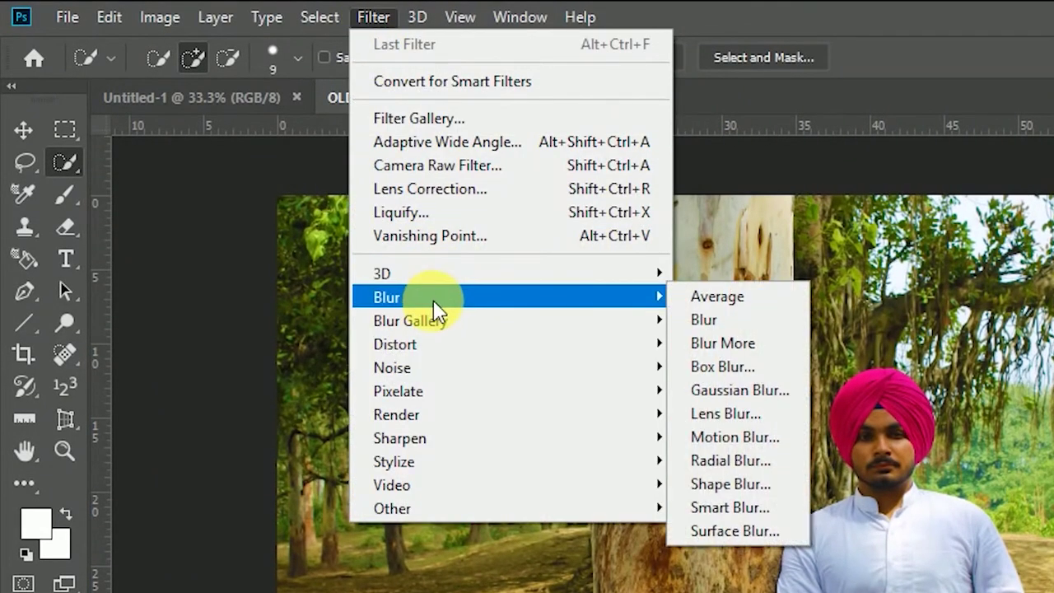
{"action": "left_click", "coordinate": [745, 397]}
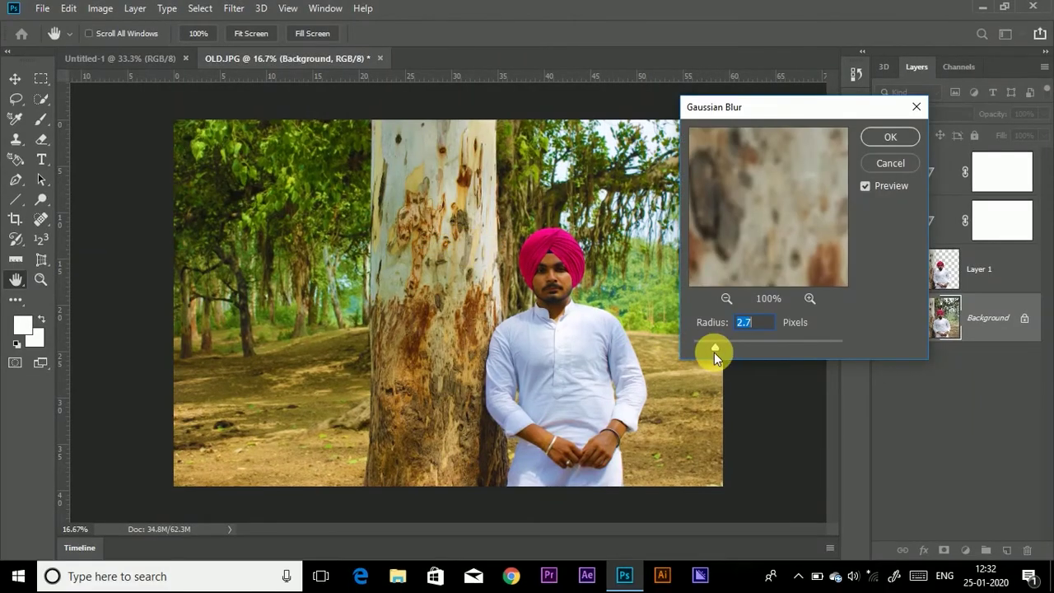
{"action": "left_click_drag", "start_coordinate": [713, 352], "coordinate": [693, 349]}
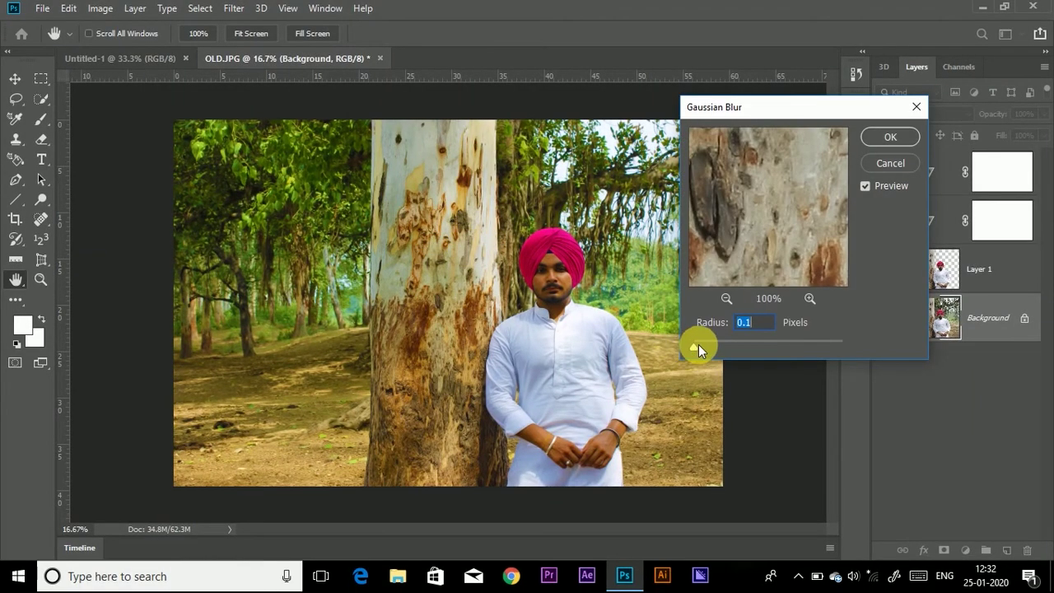
{"action": "left_click_drag", "start_coordinate": [710, 342], "coordinate": [723, 342]}
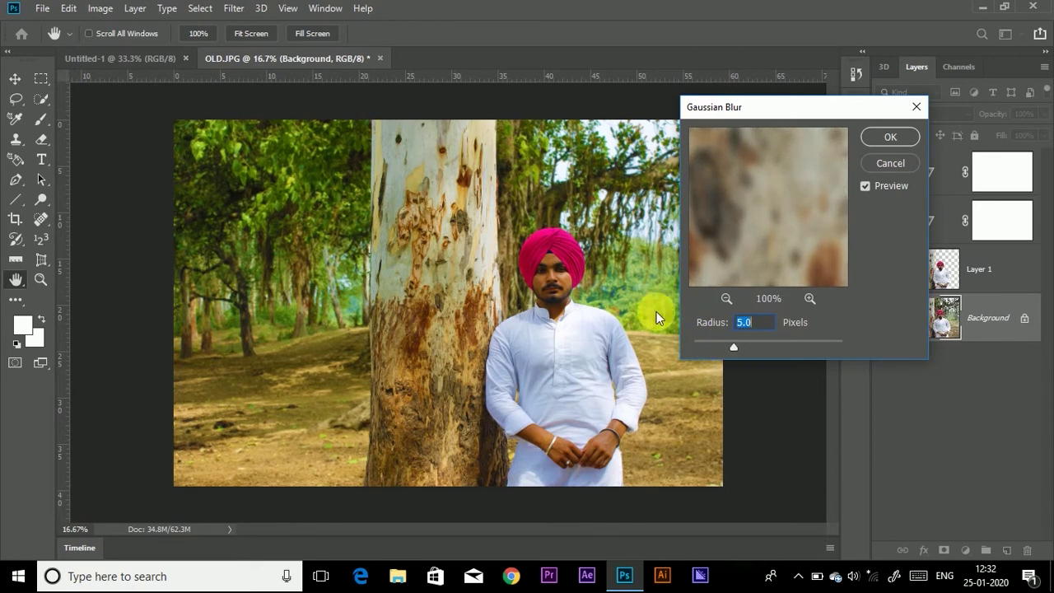
{"action": "left_click", "coordinate": [884, 140]}
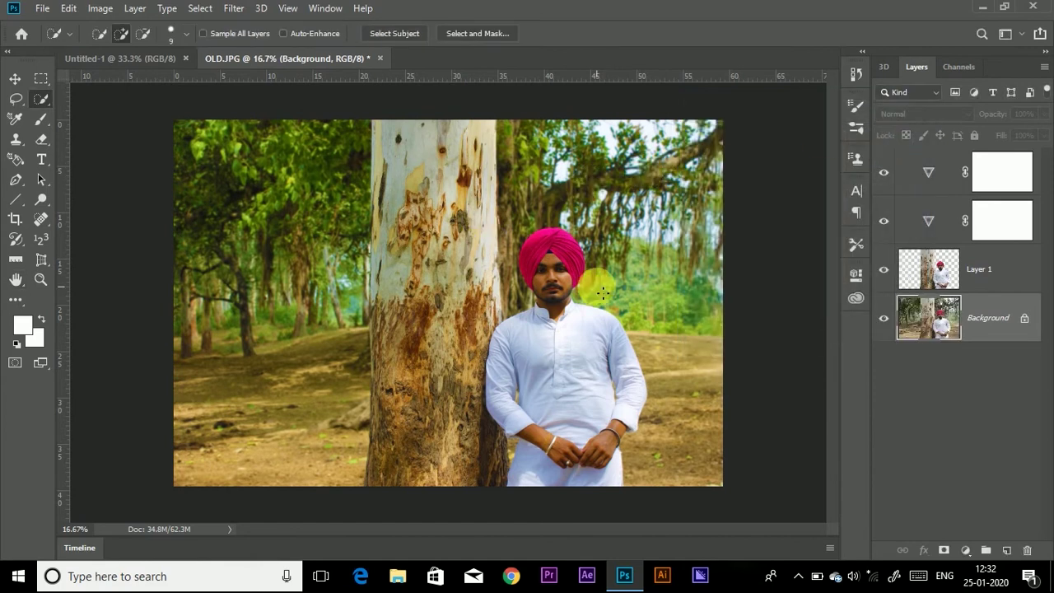
{"action": "key", "text": "ctrl+plus"}
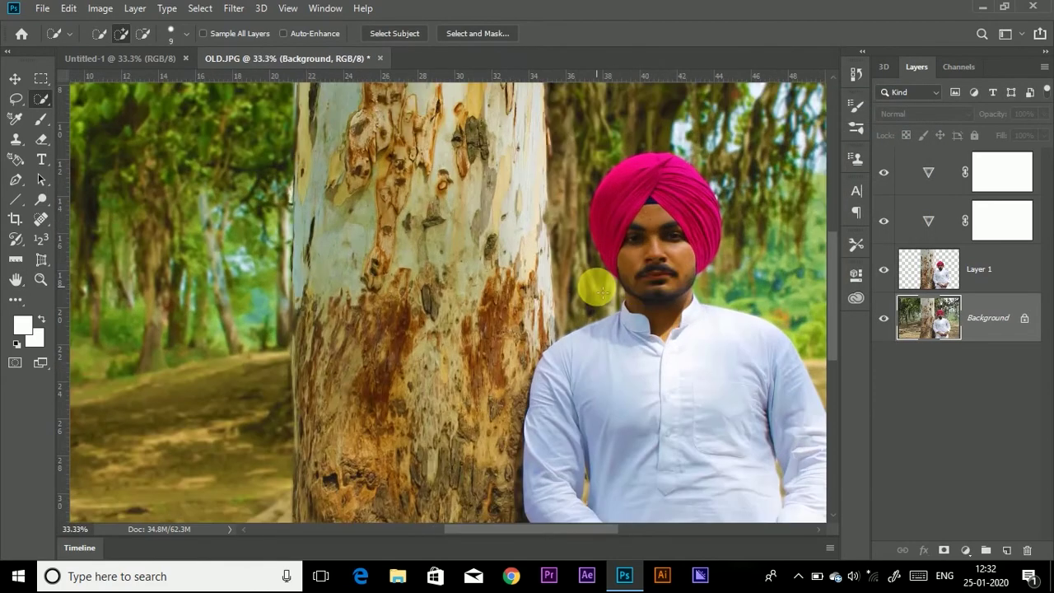
{"action": "key", "text": "ctrl+minus"}
{"action": "key", "text": "ctrl+minus"}
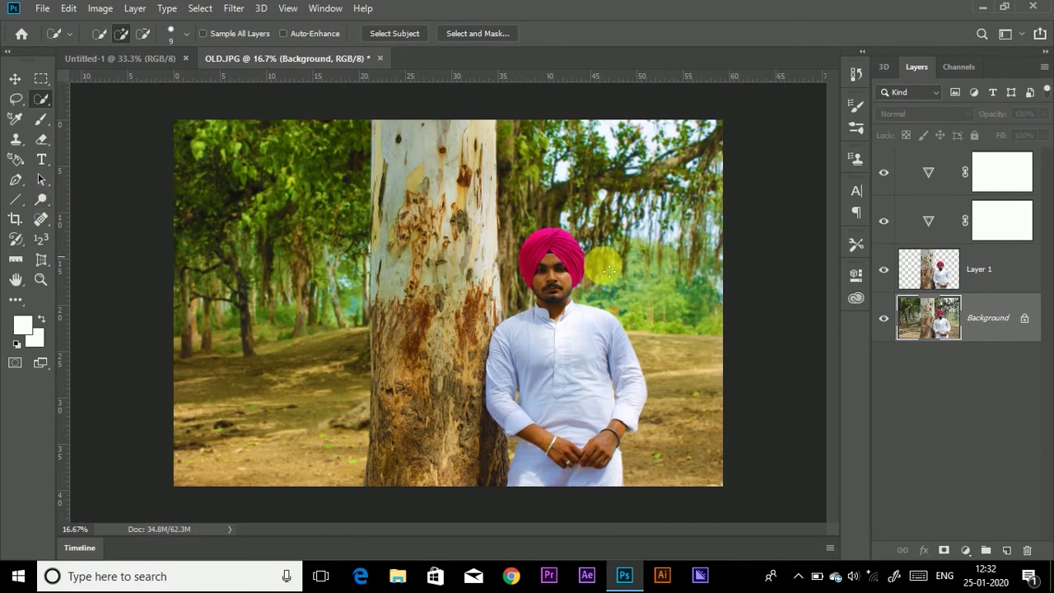
Step: Brighten the man's face and hands on Layer 1 with the Dodge tool, using size 500, Midtones range and 50% exposure
{"action": "left_click", "coordinate": [978, 274]}
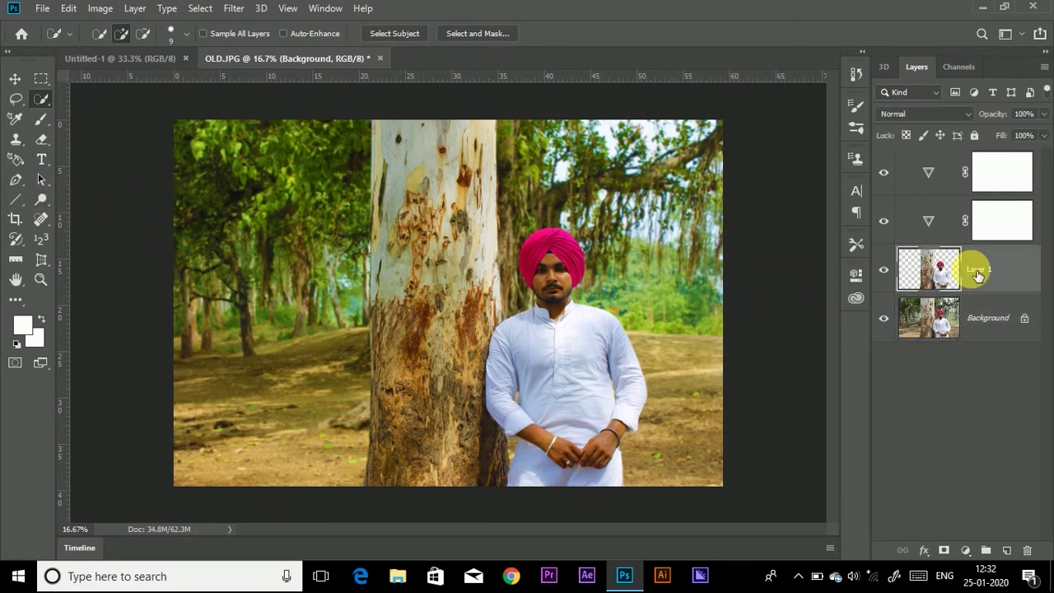
{"action": "left_click", "coordinate": [37, 200]}
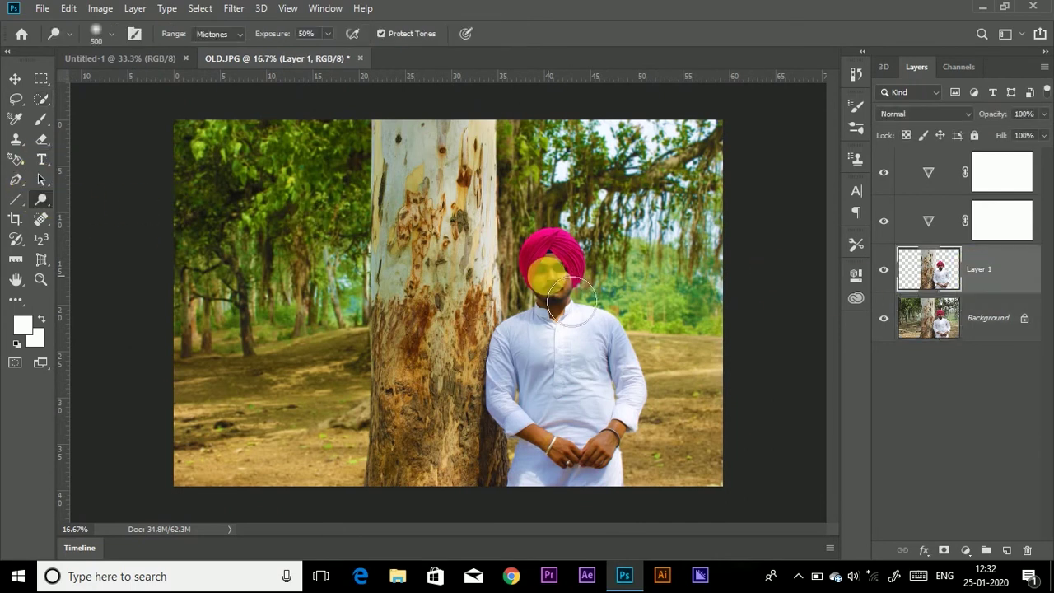
{"action": "mouse_move", "coordinate": [548, 275]}
{"action": "left_mouse_down"}
{"action": "mouse_move", "coordinate": [538, 293]}
{"action": "mouse_move", "coordinate": [553, 289]}
{"action": "left_mouse_up"}
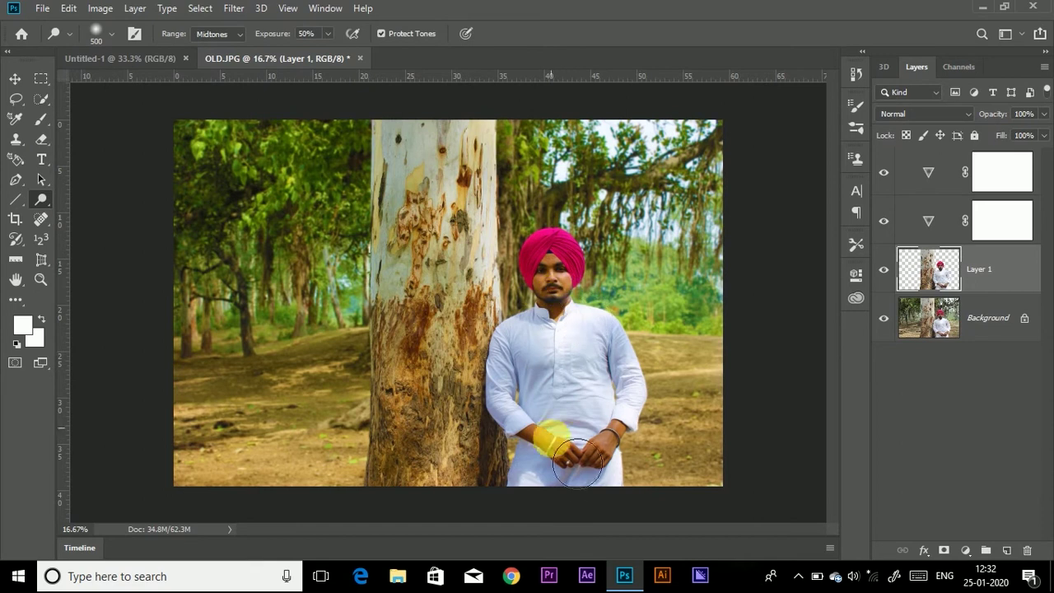
{"action": "mouse_move", "coordinate": [589, 476]}
{"action": "left_mouse_down"}
{"action": "mouse_move", "coordinate": [624, 483]}
{"action": "mouse_move", "coordinate": [630, 461]}
{"action": "left_mouse_up"}
{"action": "mouse_move", "coordinate": [556, 307]}
{"action": "left_mouse_down"}
{"action": "mouse_move", "coordinate": [560, 275]}
{"action": "mouse_move", "coordinate": [537, 285]}
{"action": "left_mouse_up"}
{"action": "left_click", "coordinate": [554, 278]}
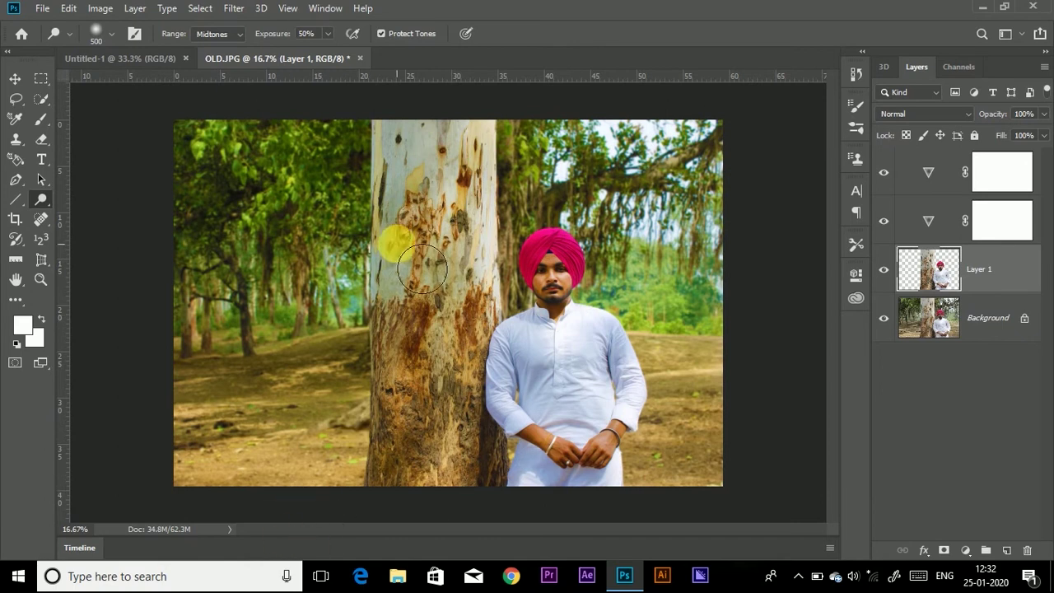
{"action": "left_click", "coordinate": [16, 79]}
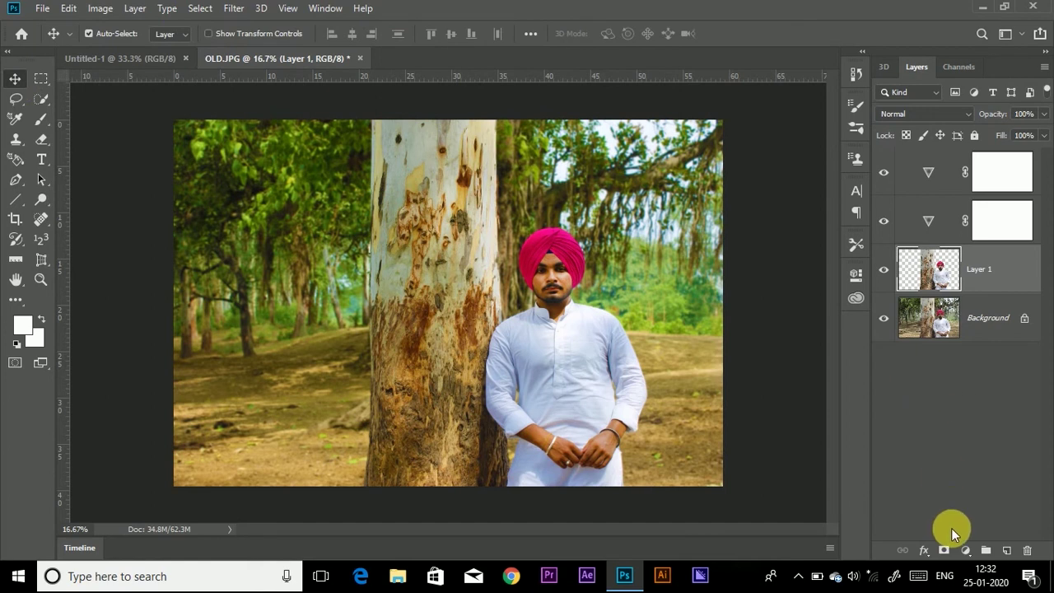
Step: Add a Color Balance adjustment above Layer 1 with midtones at Cyan-Red -20, Magenta-Green -7 and Yellow-Blue +14
{"action": "left_click", "coordinate": [965, 550]}
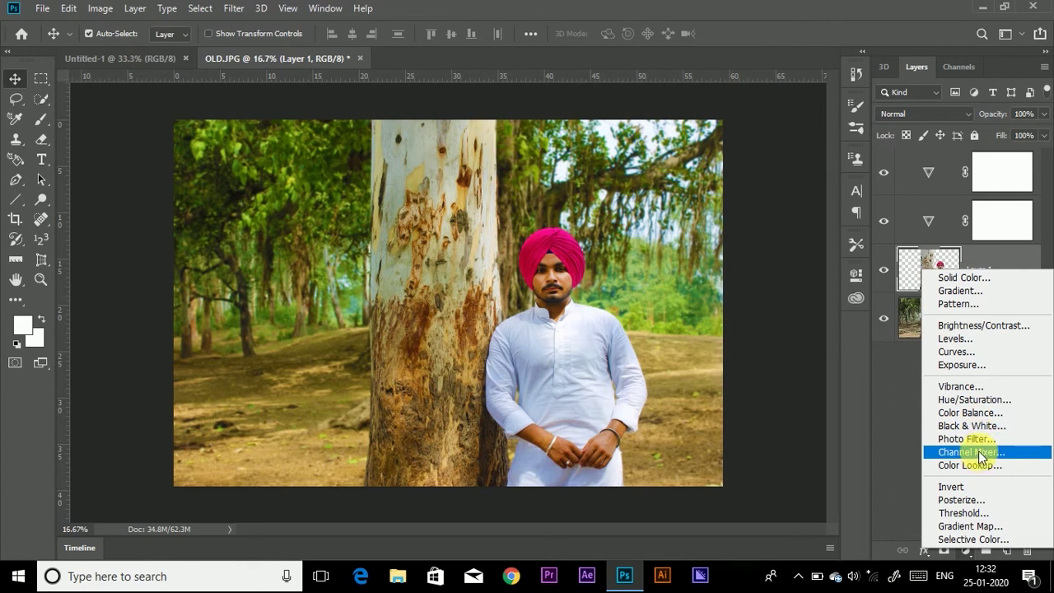
{"action": "left_click", "coordinate": [971, 413]}
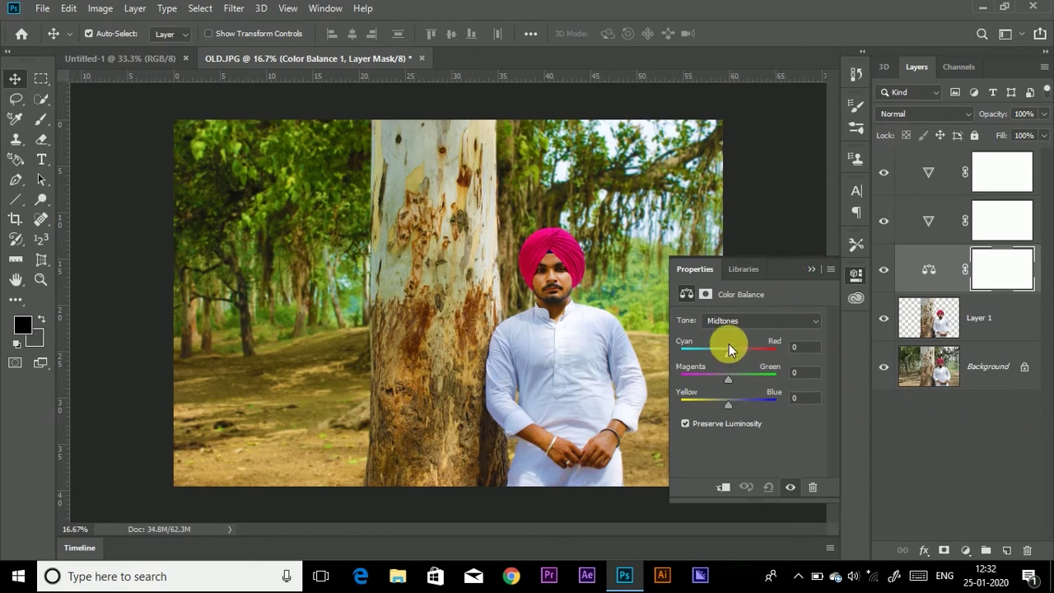
{"action": "left_click_drag", "start_coordinate": [728, 350], "coordinate": [734, 403]}
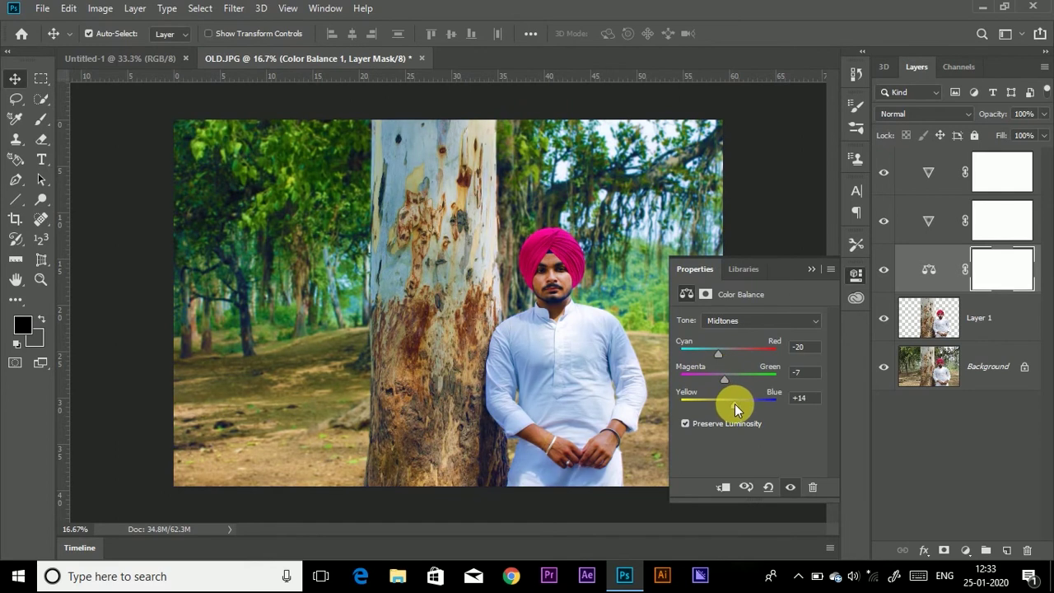
{"action": "left_click", "coordinate": [811, 271]}
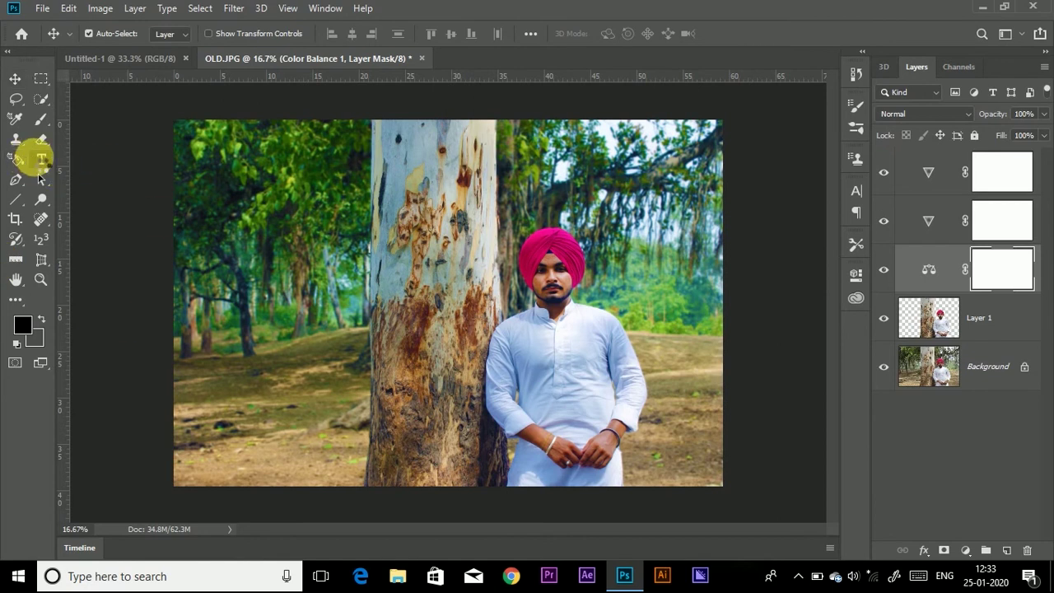
Step: Add a person's name as horizontal text on the ground beside the trunk, using the Photograph Signature font
{"action": "left_click", "coordinate": [36, 159]}
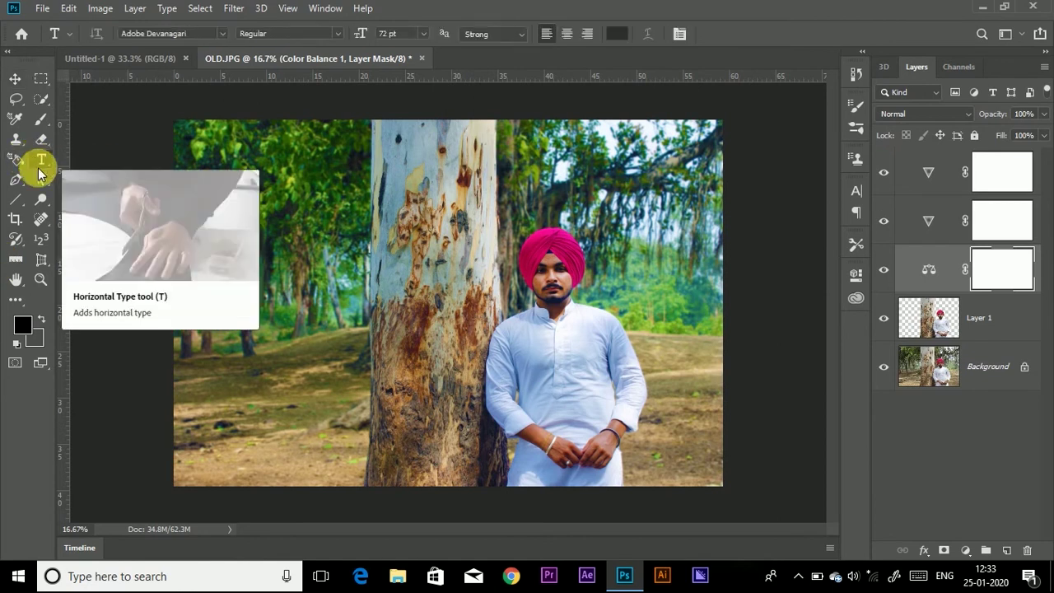
{"action": "left_click", "coordinate": [220, 33]}
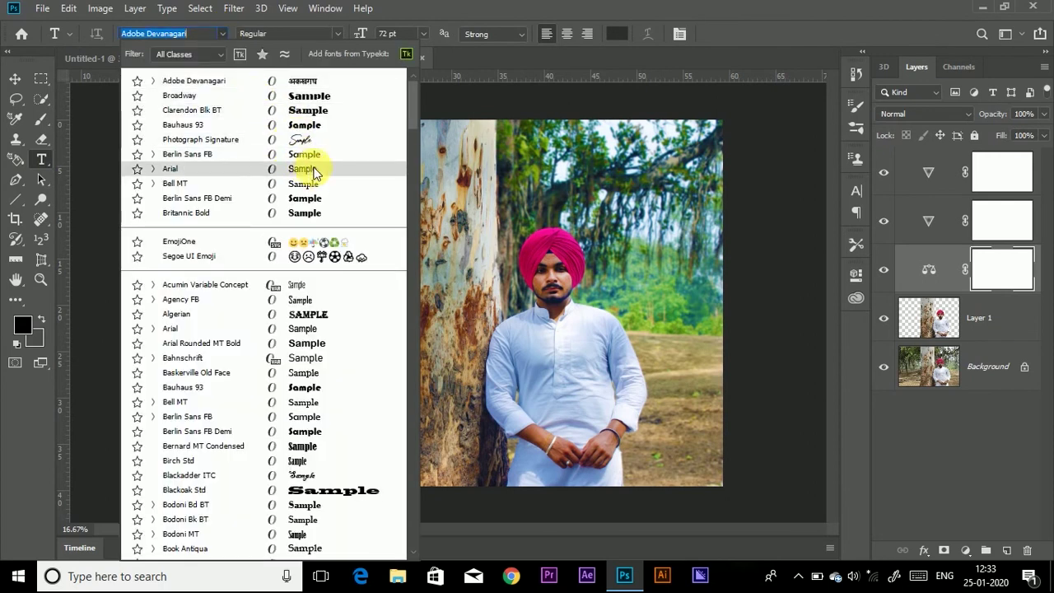
{"action": "left_click", "coordinate": [317, 137]}
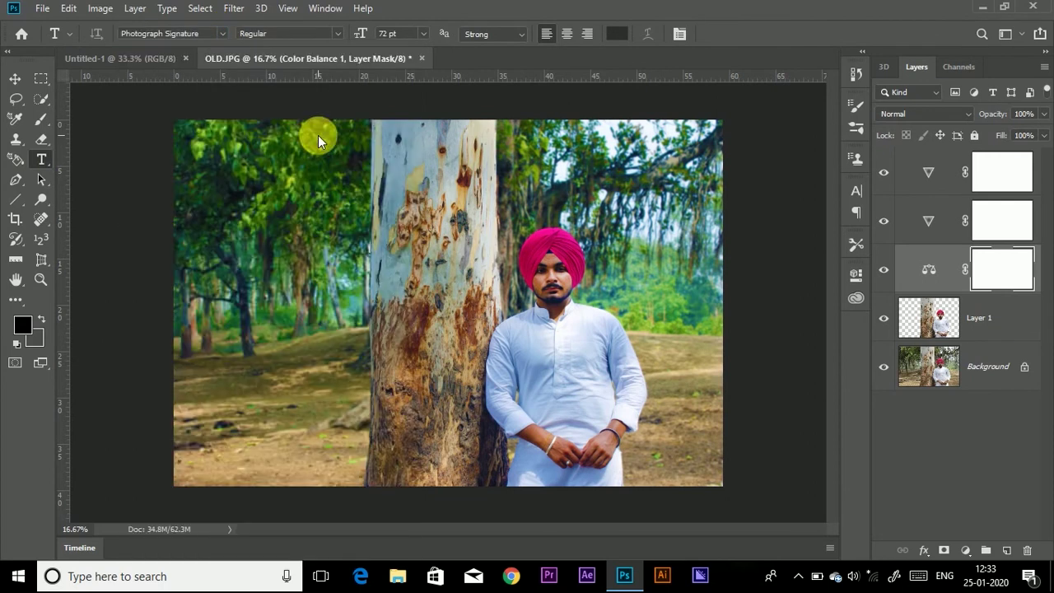
{"action": "left_click", "coordinate": [264, 363]}
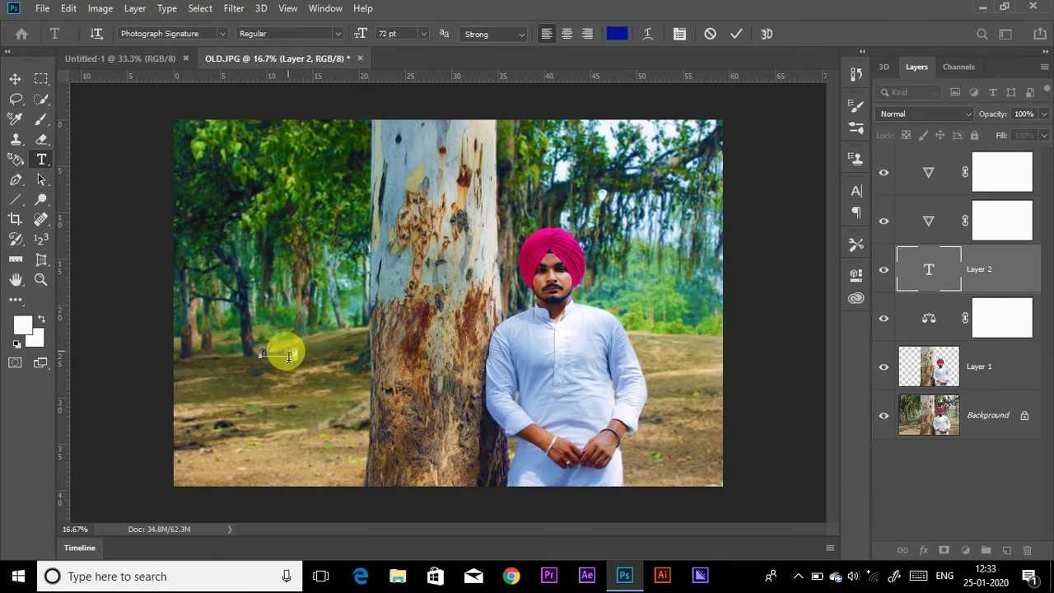
Step: Recolour the signature text white and commit the text edit
{"action": "left_click_drag", "start_coordinate": [291, 357], "coordinate": [267, 355]}
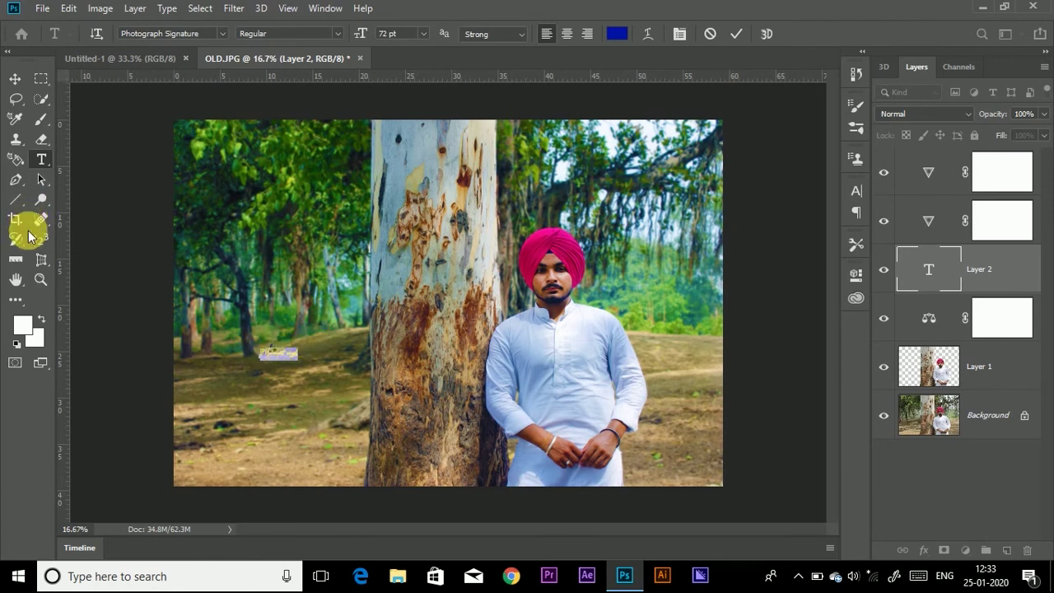
{"action": "left_click", "coordinate": [25, 328]}
{"action": "left_click", "coordinate": [357, 123]}
{"action": "left_click_drag", "start_coordinate": [357, 123], "coordinate": [348, 93]}
{"action": "left_click", "coordinate": [661, 97]}
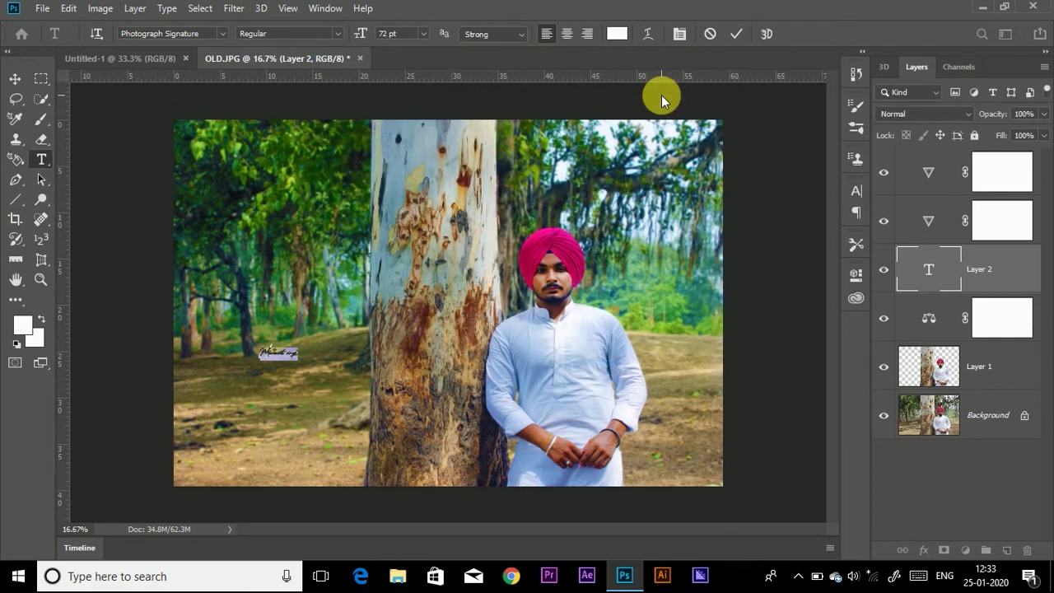
{"action": "left_click", "coordinate": [94, 361]}
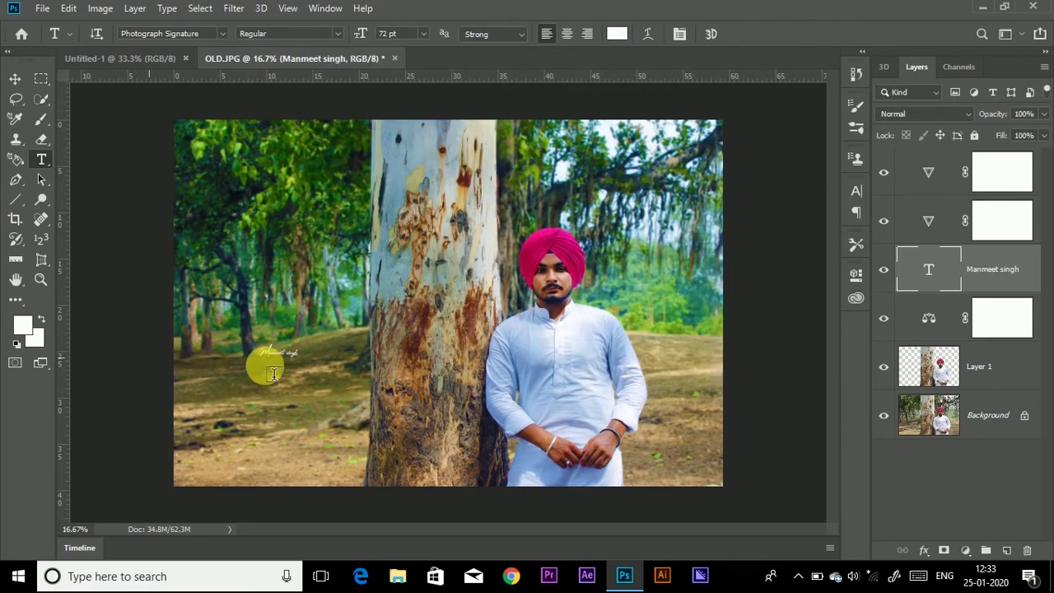
Step: Enlarge the signature text to about 170%, tilt it slightly upward and place it lower on the ground near the trunk
{"action": "left_click", "coordinate": [14, 78]}
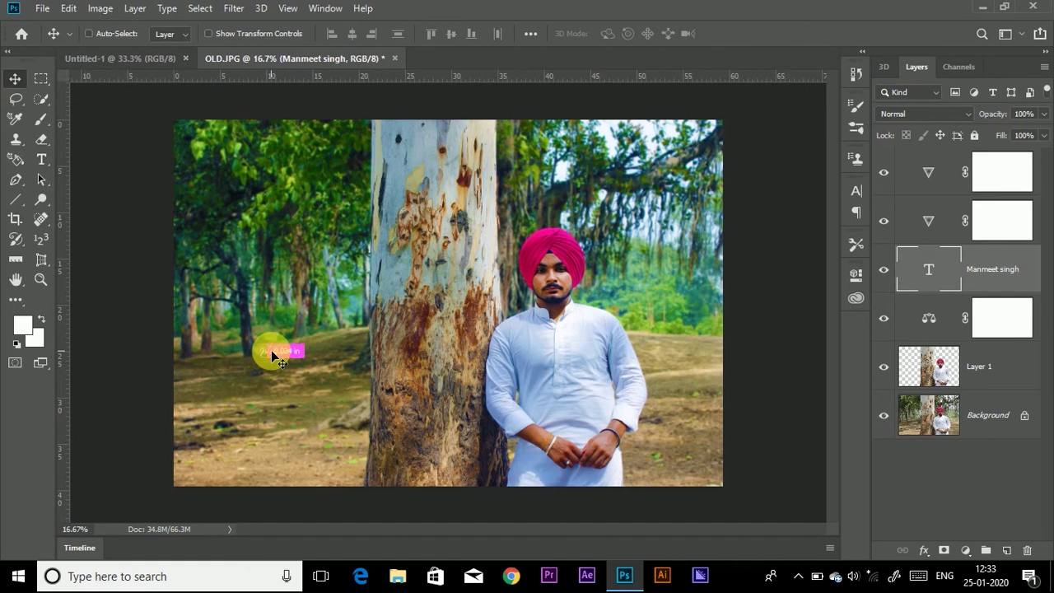
{"action": "key", "text": "ctrl+t"}
{"action": "left_click_drag", "start_coordinate": [299, 345], "coordinate": [323, 333]}
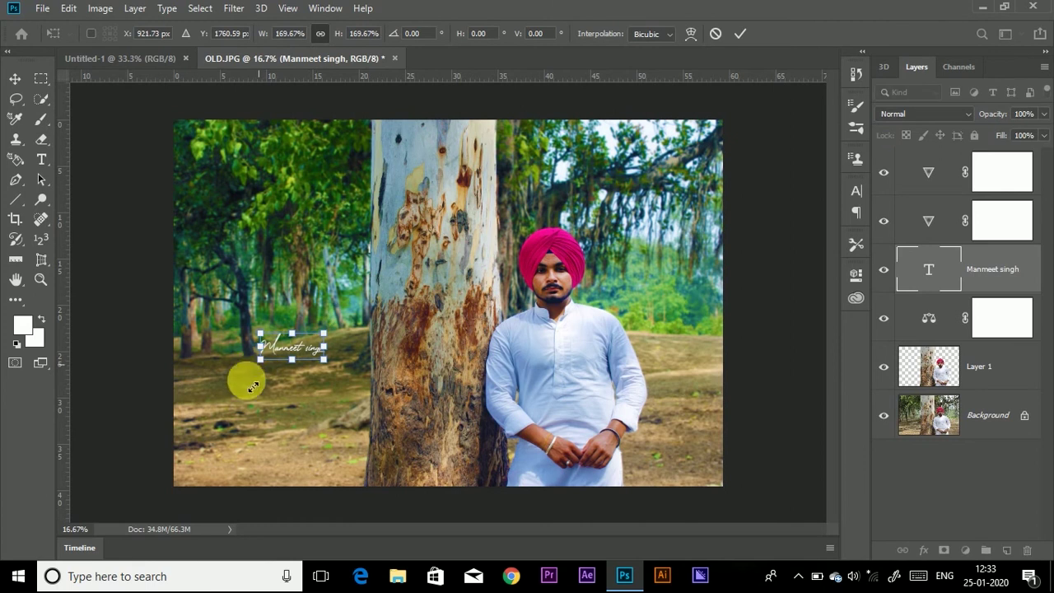
{"action": "left_click_drag", "start_coordinate": [245, 381], "coordinate": [305, 393]}
{"action": "key", "text": "Return"}
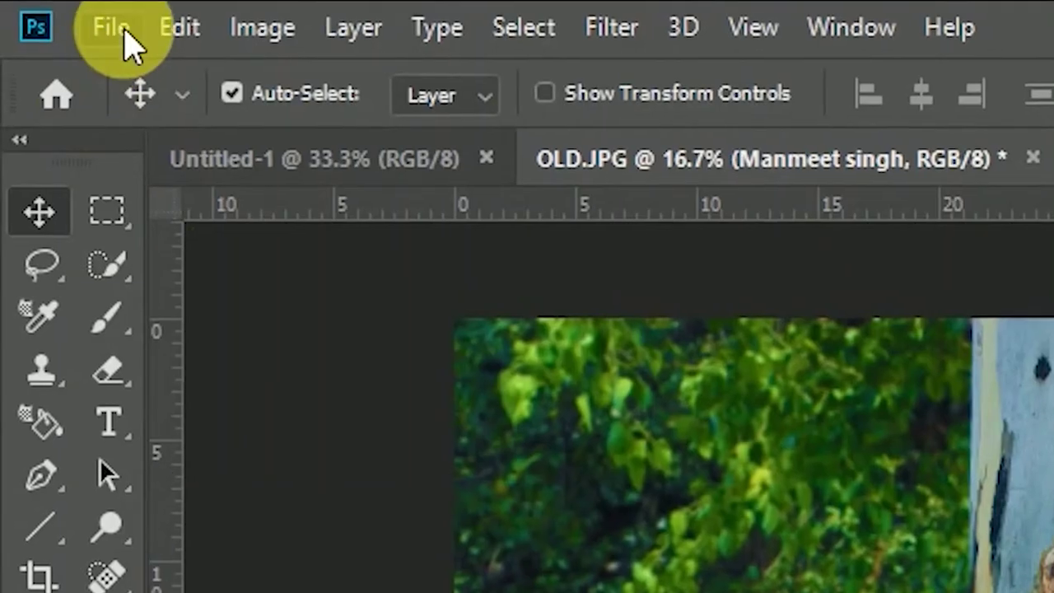
{"action": "left_click", "coordinate": [115, 31]}
{"action": "mouse_move", "coordinate": [205, 370]}
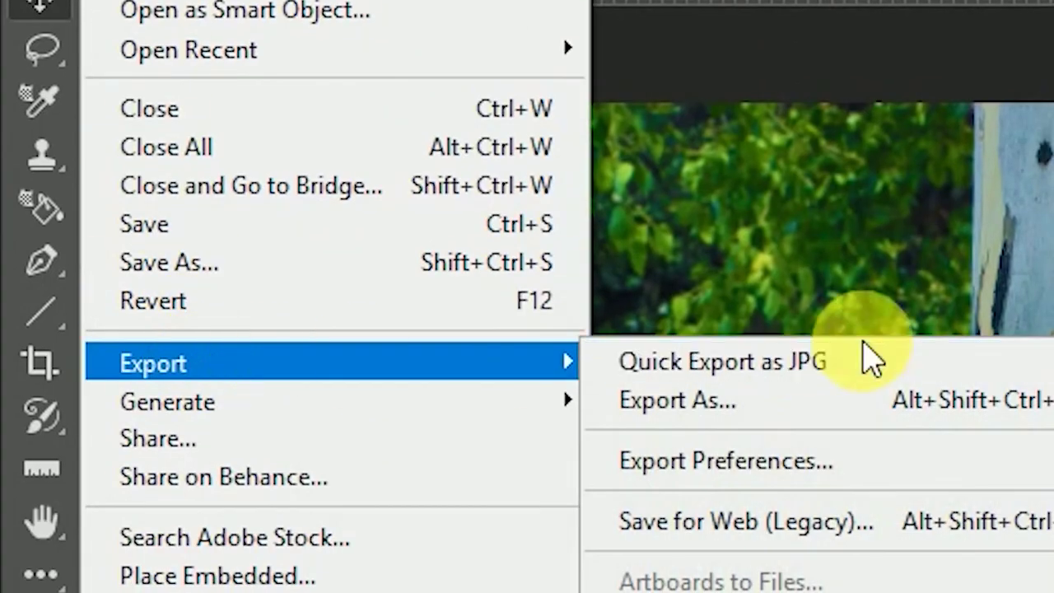
{"action": "left_click", "coordinate": [819, 365]}
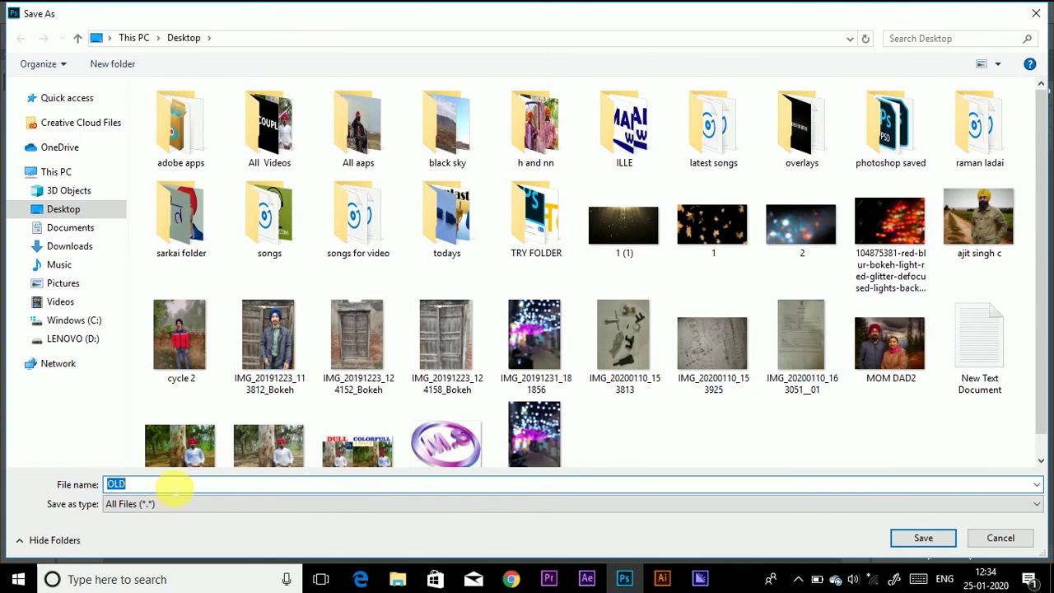
{"action": "left_click", "coordinate": [1000, 538]}
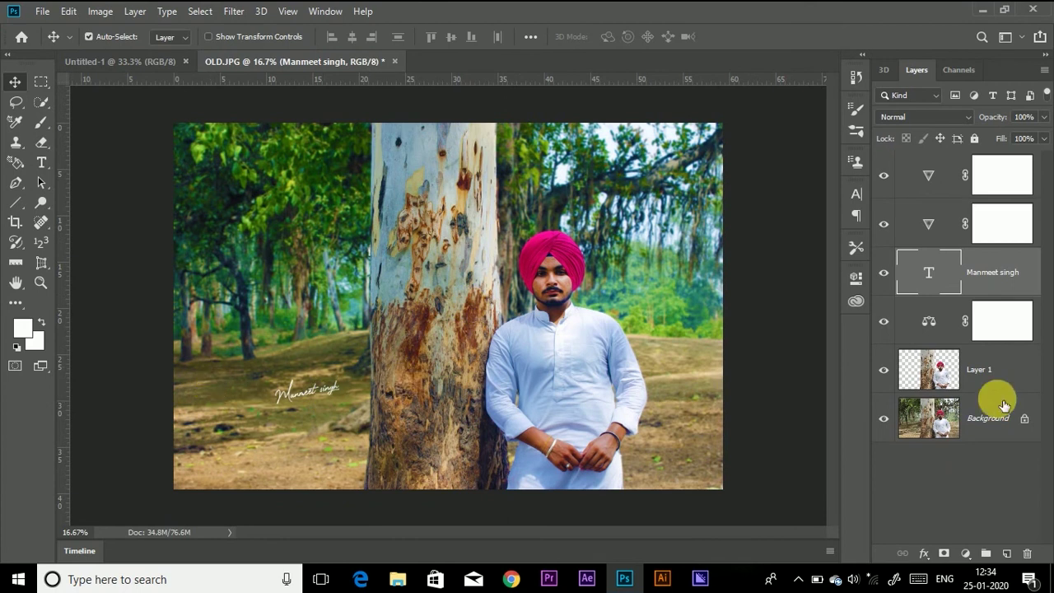
Step: Compare the edited portrait with the original by hiding all layers above the Background and showing them again
{"action": "left_click", "coordinate": [885, 176]}
{"action": "mouse_move", "coordinate": [885, 176]}
{"action": "left_mouse_down"}
{"action": "mouse_move", "coordinate": [889, 323]}
{"action": "mouse_move", "coordinate": [875, 377]}
{"action": "left_mouse_up"}
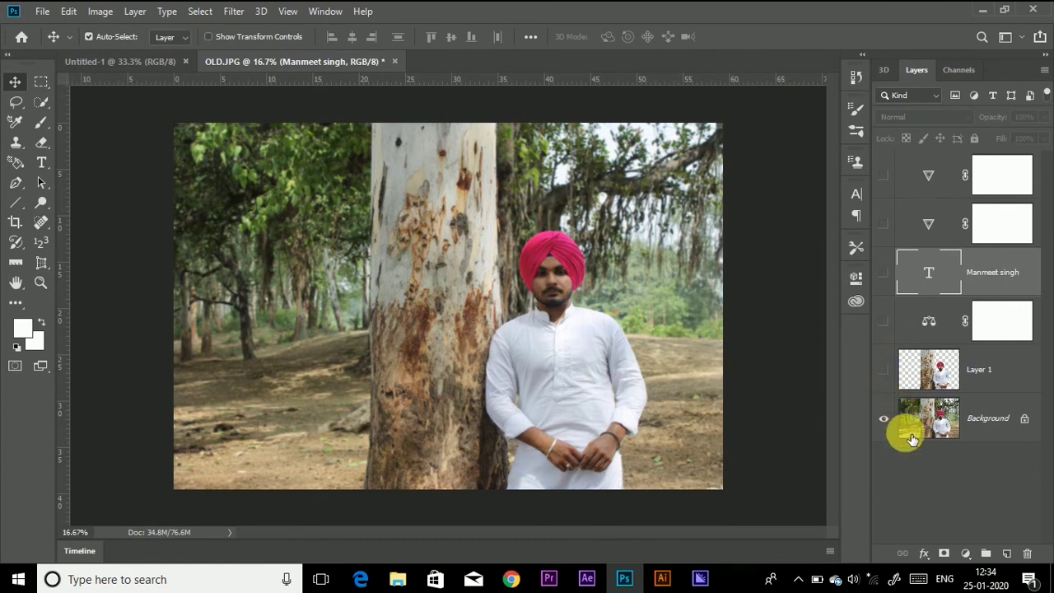
{"action": "left_click", "coordinate": [884, 371]}
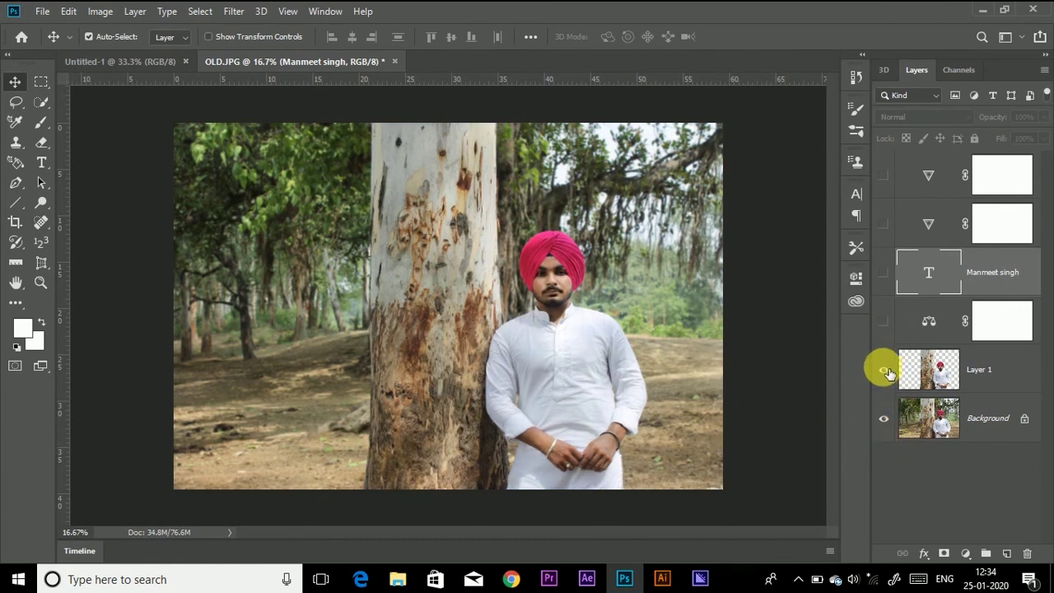
{"action": "mouse_move", "coordinate": [885, 178]}
{"action": "left_mouse_down"}
{"action": "mouse_move", "coordinate": [878, 320]}
{"action": "mouse_move", "coordinate": [889, 317]}
{"action": "left_mouse_up"}
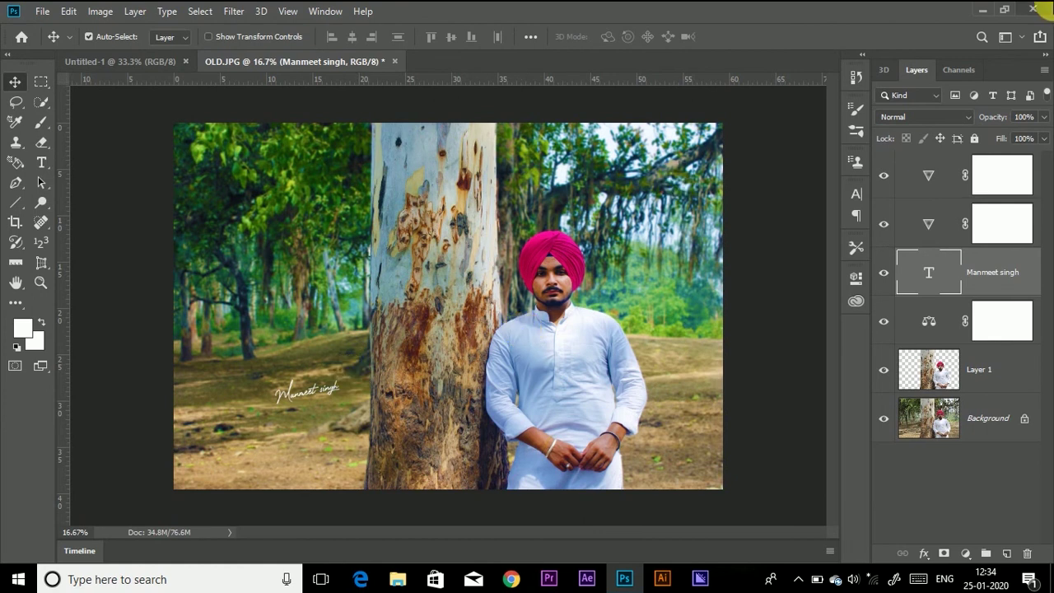
{"action": "left_click", "coordinate": [983, 10]}
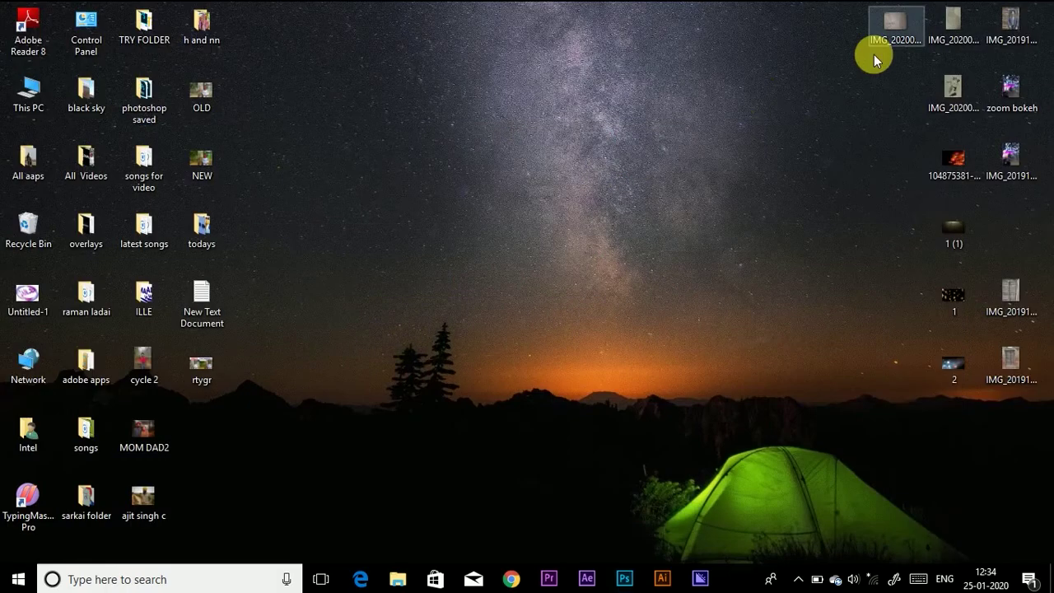
{"action": "right_click", "coordinate": [607, 178]}
{"action": "left_click", "coordinate": [619, 195]}
{"action": "right_click", "coordinate": [629, 203]}
{"action": "left_click", "coordinate": [666, 242]}
{"action": "right_click", "coordinate": [655, 236]}
{"action": "left_click", "coordinate": [680, 266]}
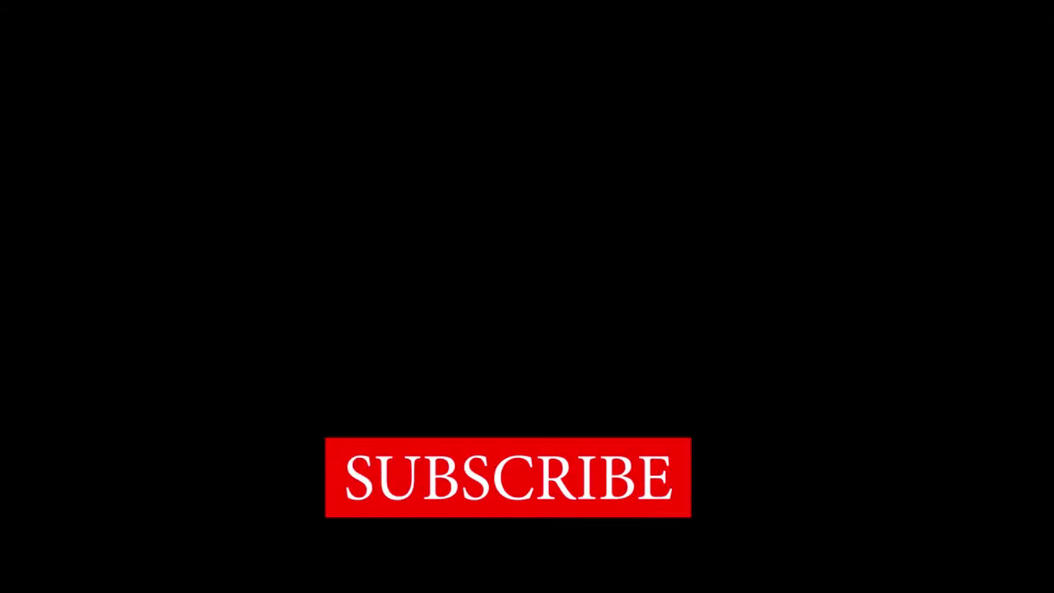